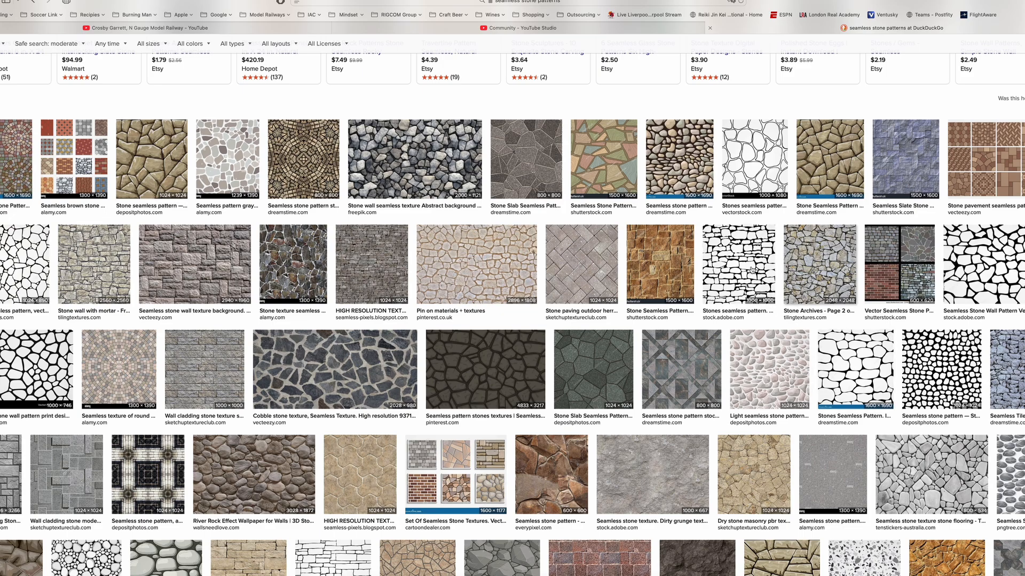
Step: Browse the seamless stone pattern image results and preview several black-and-white stone wall designs
left_click(734, 271)
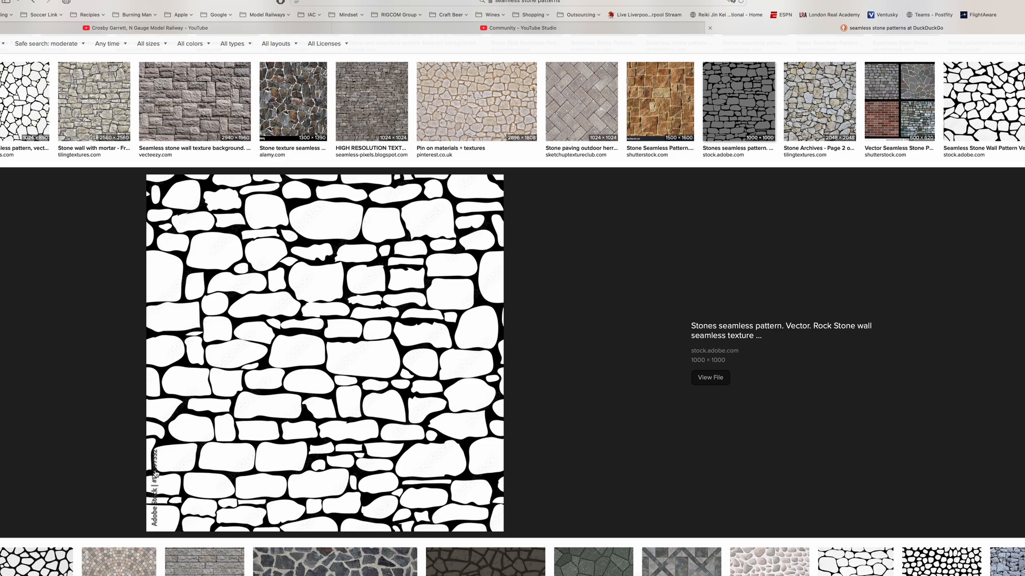
left_click(958, 108)
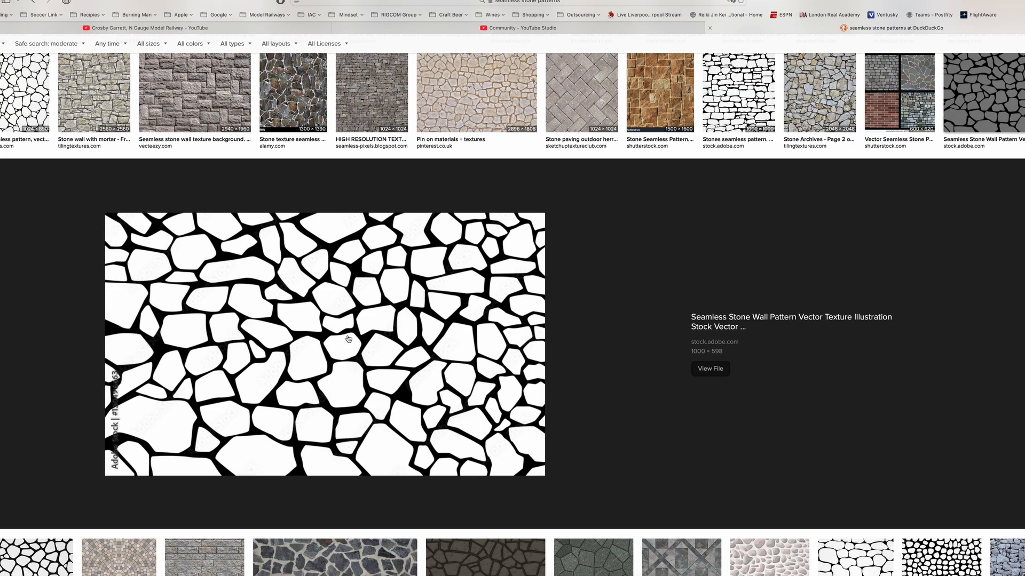
scroll(350, 337, "down", 6)
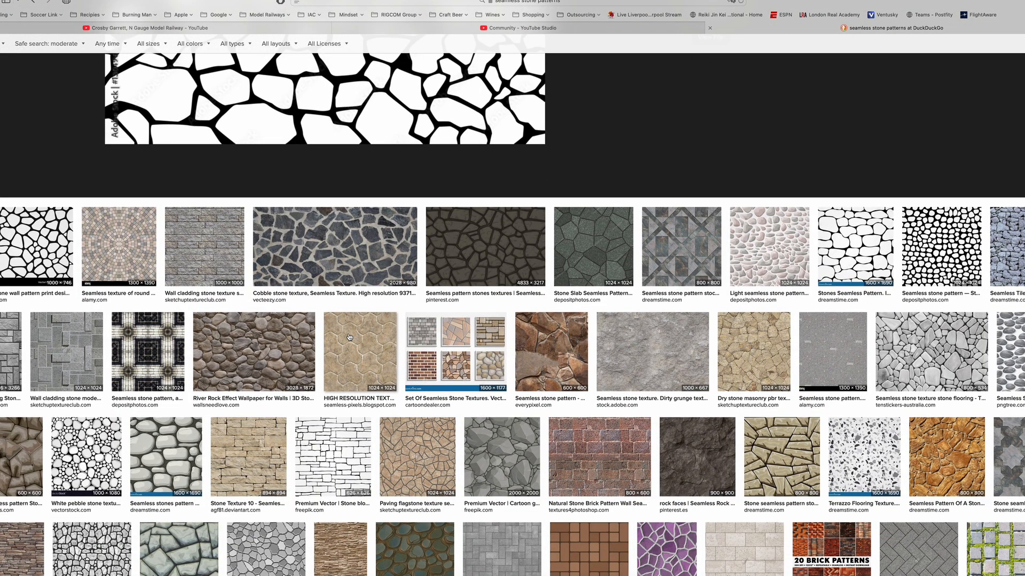
scroll(375, 324, "down", 3)
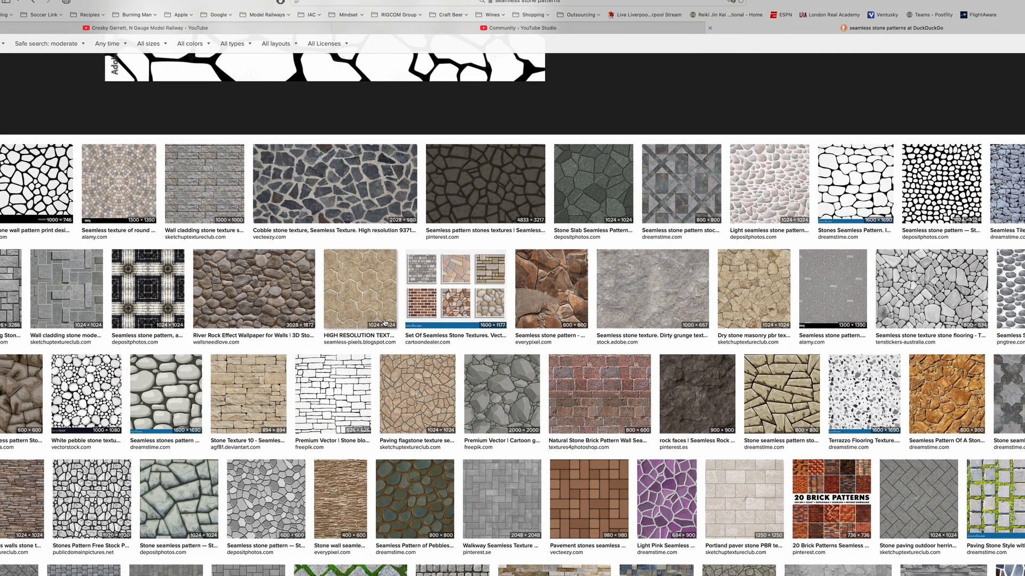
scroll(385, 322, "down", 8)
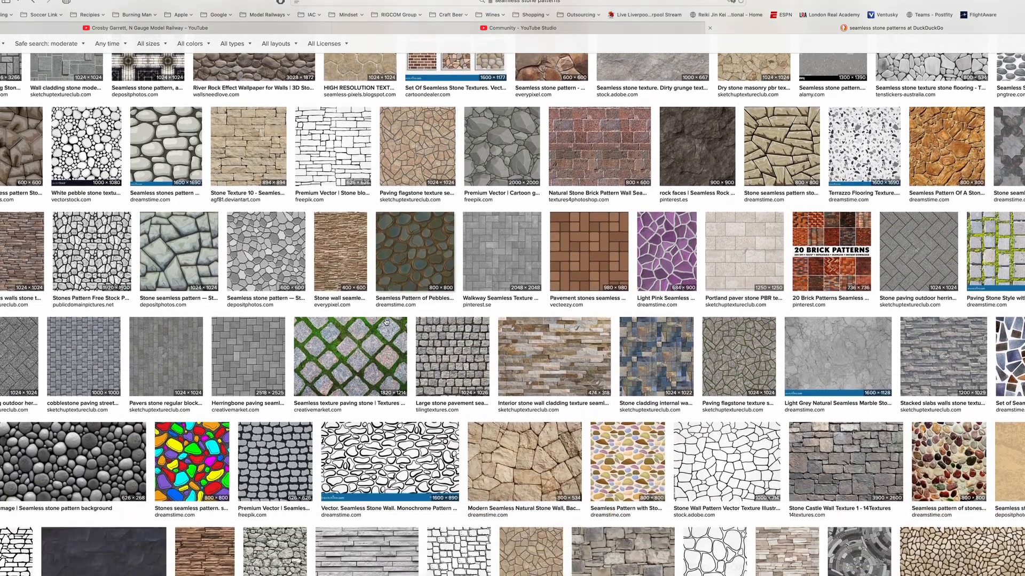
scroll(361, 324, "down", 5)
scroll(364, 323, "down", 1)
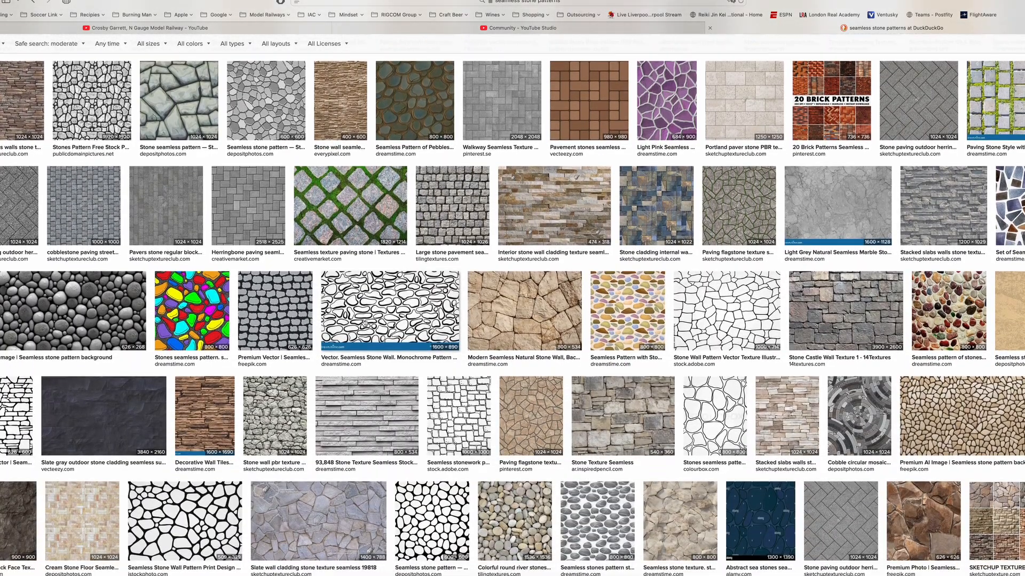
left_click(29, 417)
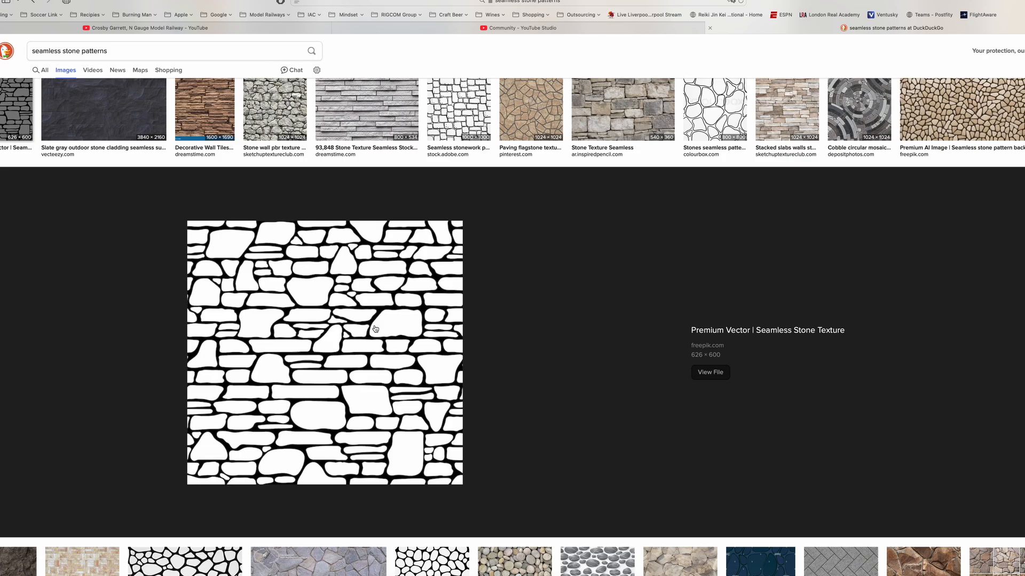
left_click_drag(352, 319, 314, 382)
Step: Switch to the workspace with Inkscape and the Stone and Brick Patterns folder, and preview Stone Pattern.jpg
key("ctrl+Right")
key("ctrl+Right")
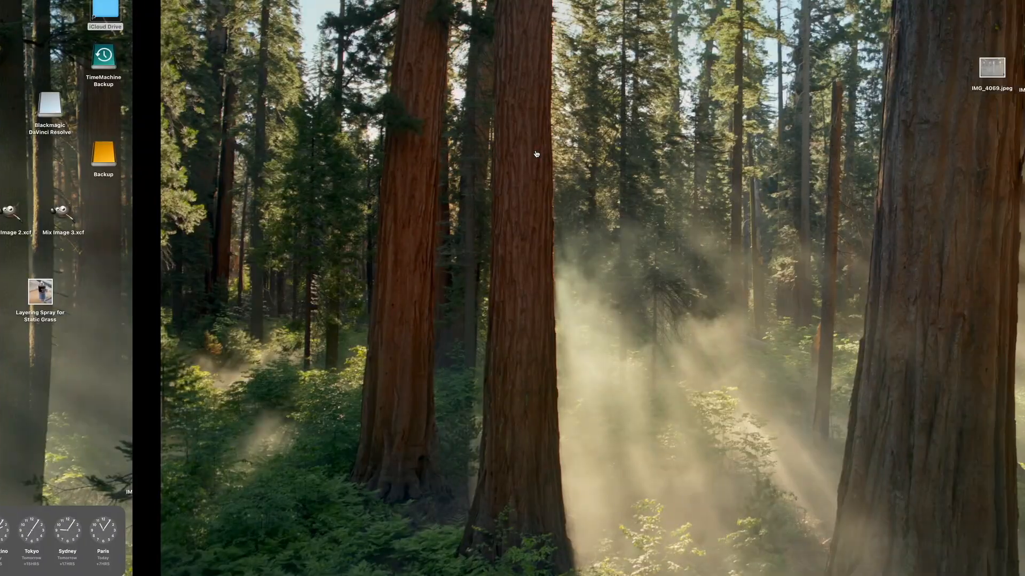
key("ctrl+Right")
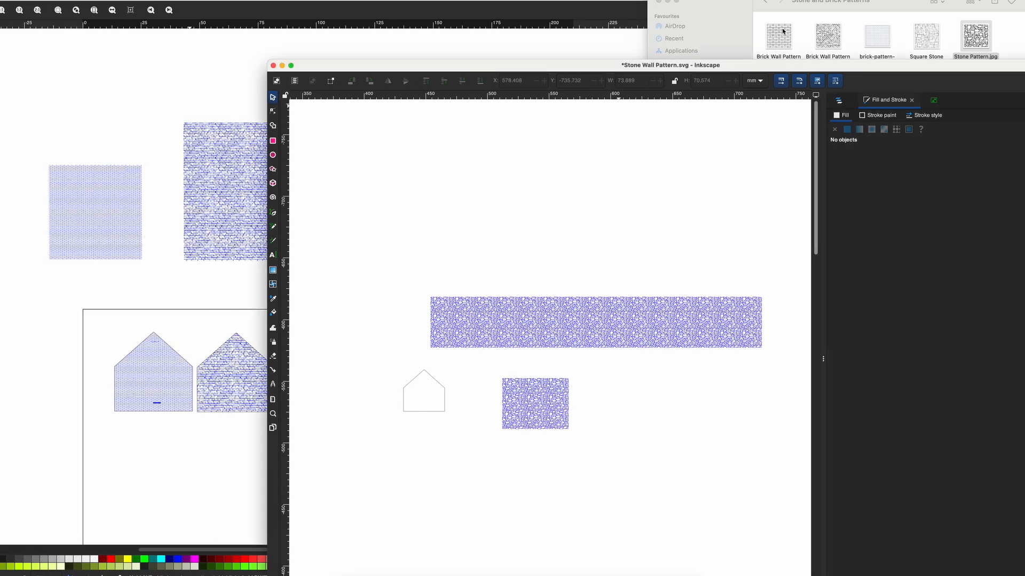
left_click(711, 5)
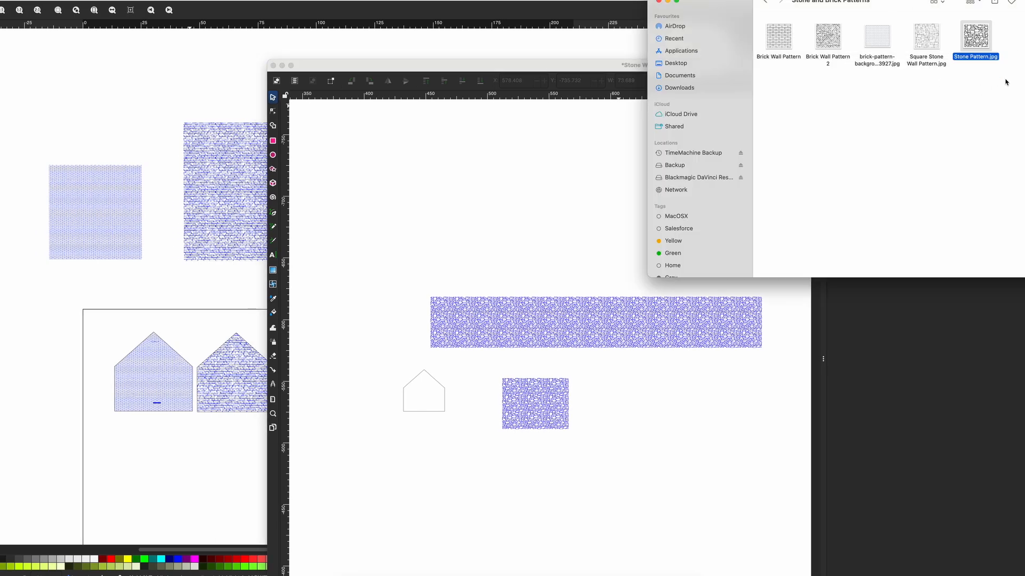
key("space")
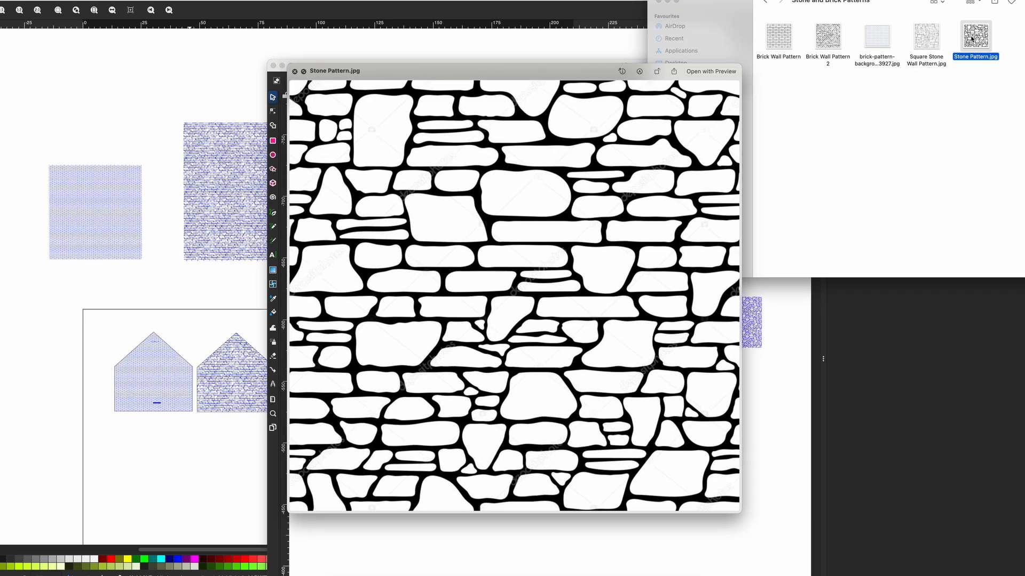
key("space")
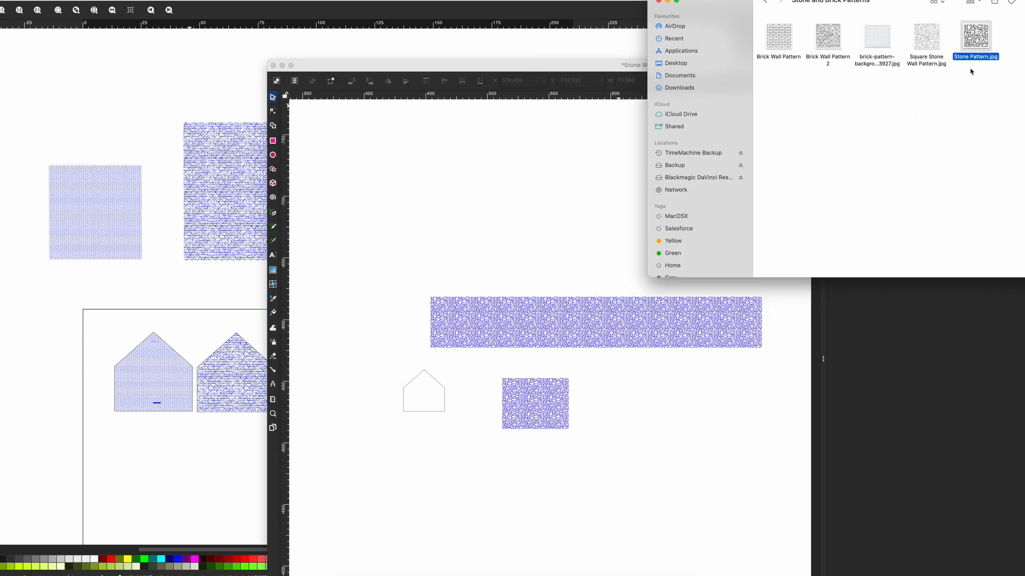
Step: Import Stone Pattern.jpg from the folder into the Stone Wall Pattern.svg drawing as an embedded image
left_click_drag(975, 39, 474, 195)
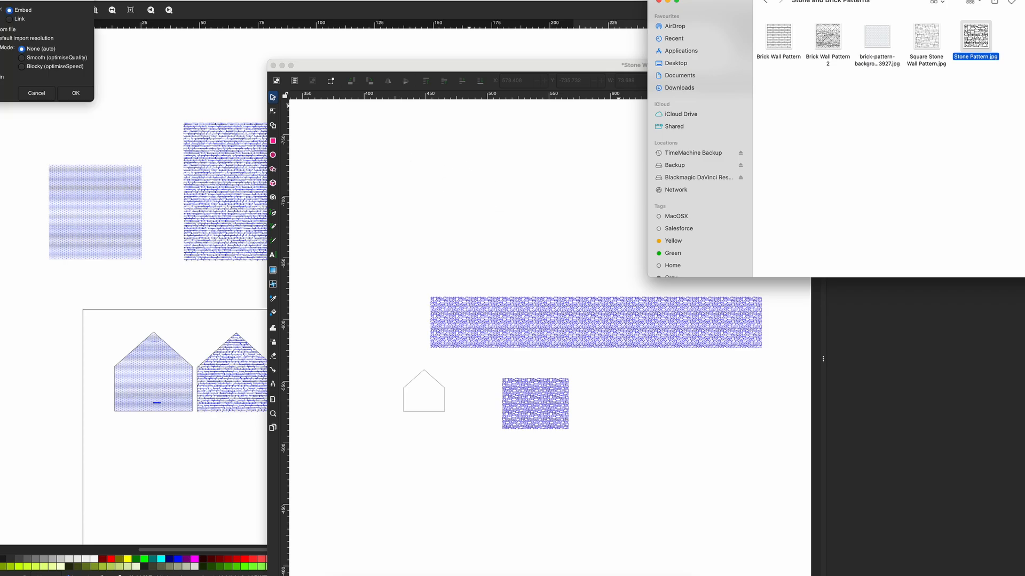
left_click(75, 95)
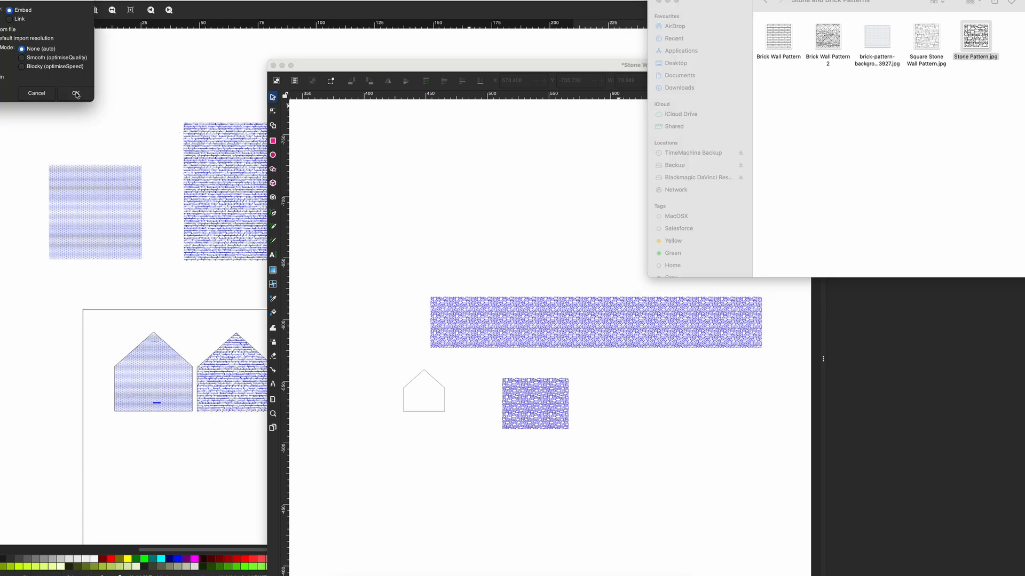
left_click(79, 96)
Step: Shrink the imported stone image to about 77 × 74 mm and place it above the long stone strip
left_click_drag(452, 198, 502, 273)
scroll(500, 250, "down", 1)
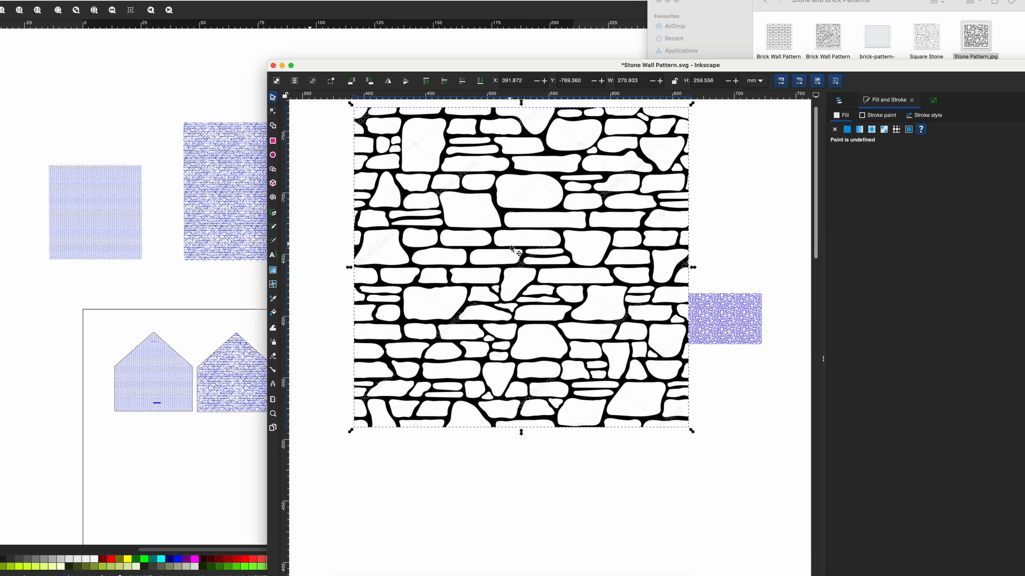
left_click_drag(692, 431, 466, 229)
left_click_drag(403, 154, 443, 195)
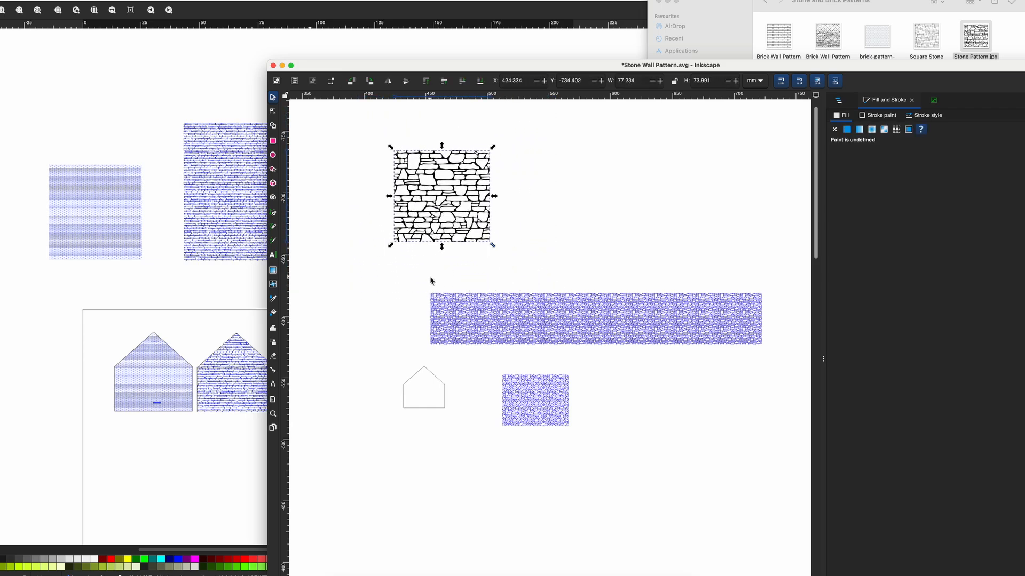
Step: Trace the stone image into a vector with a single-scan brightness cutoff at threshold 0.450
left_click(412, 131)
left_click(414, 181)
left_click(146, 0)
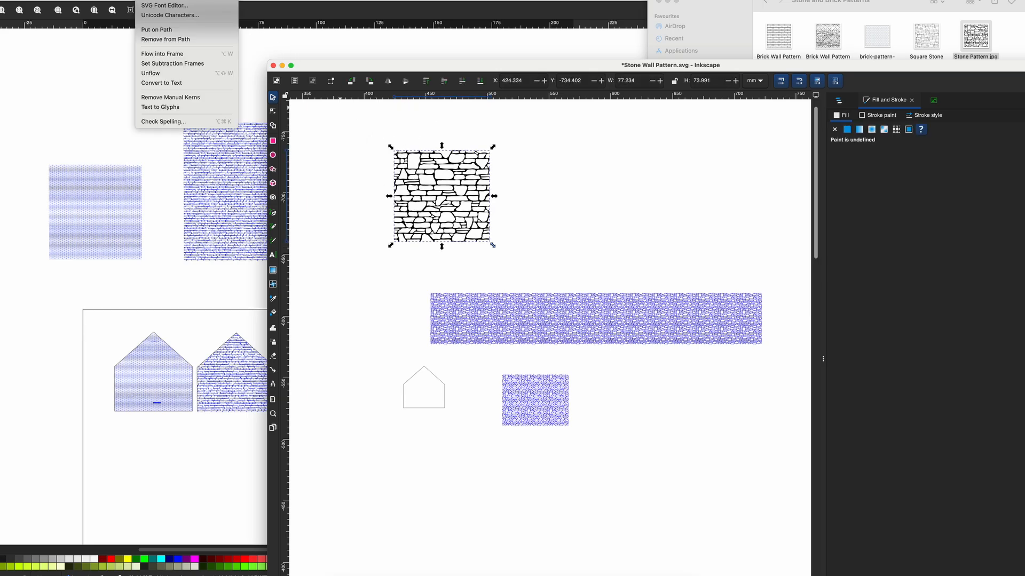
mouse_move(125, 1)
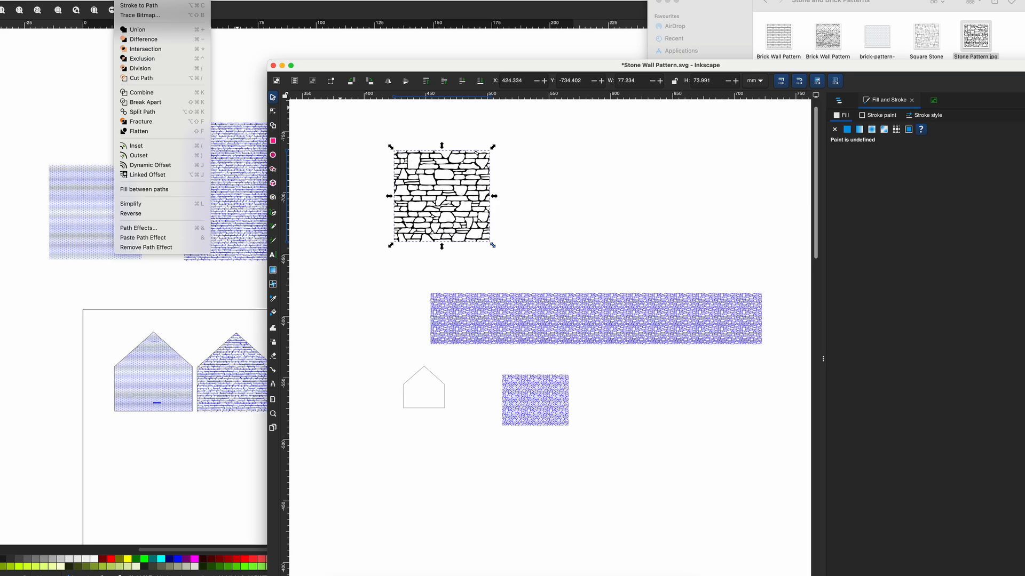
left_click(132, 16)
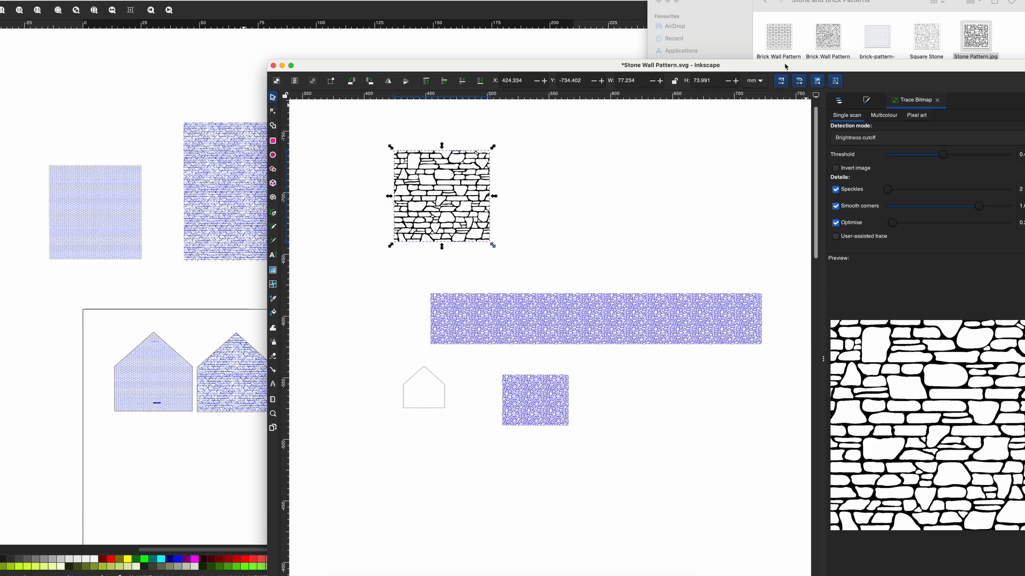
left_click_drag(809, 66, 721, 0)
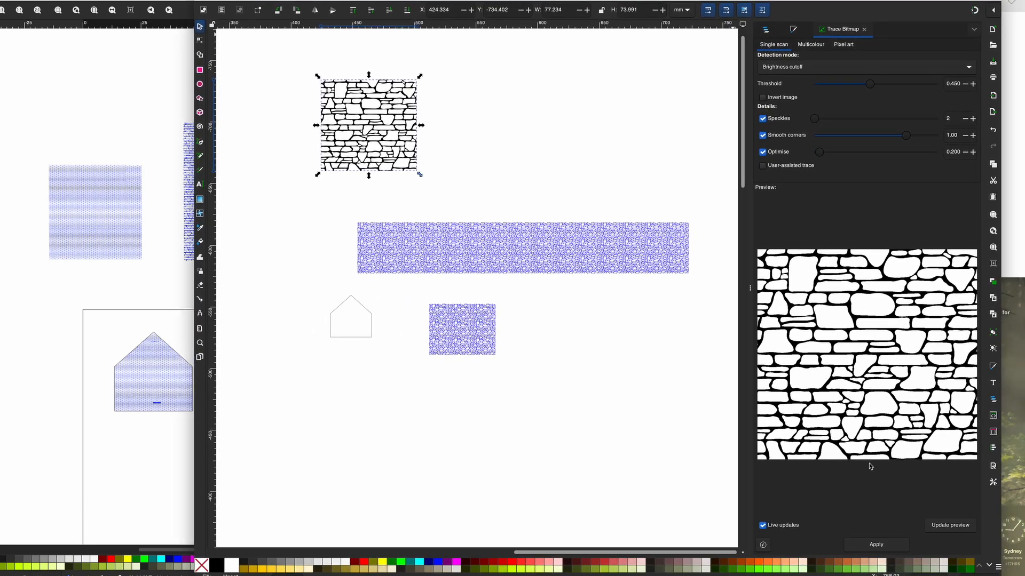
left_click(877, 544)
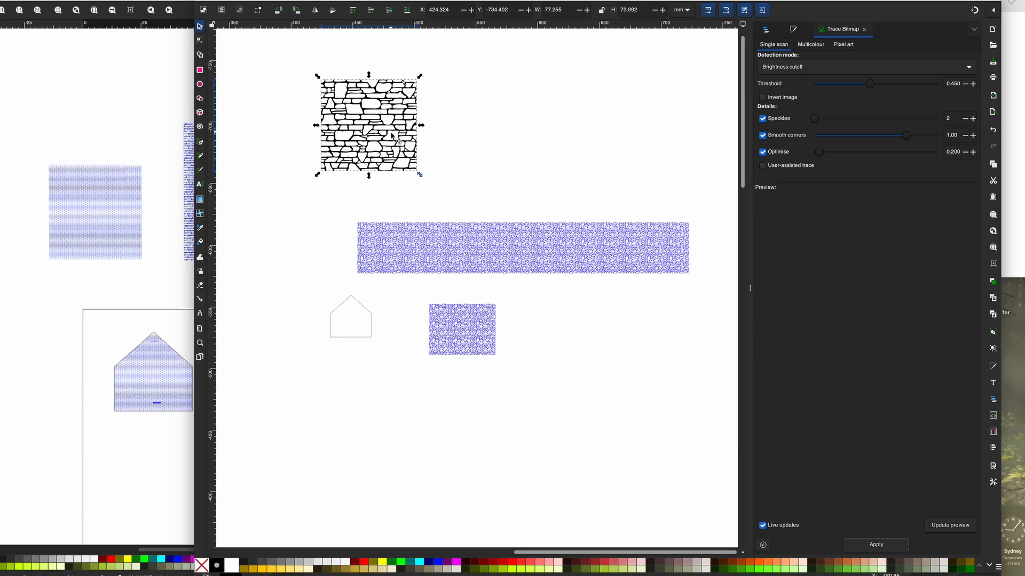
Step: Move the traced stone pattern off the source image and delete the original bitmap
left_click_drag(375, 132, 518, 131)
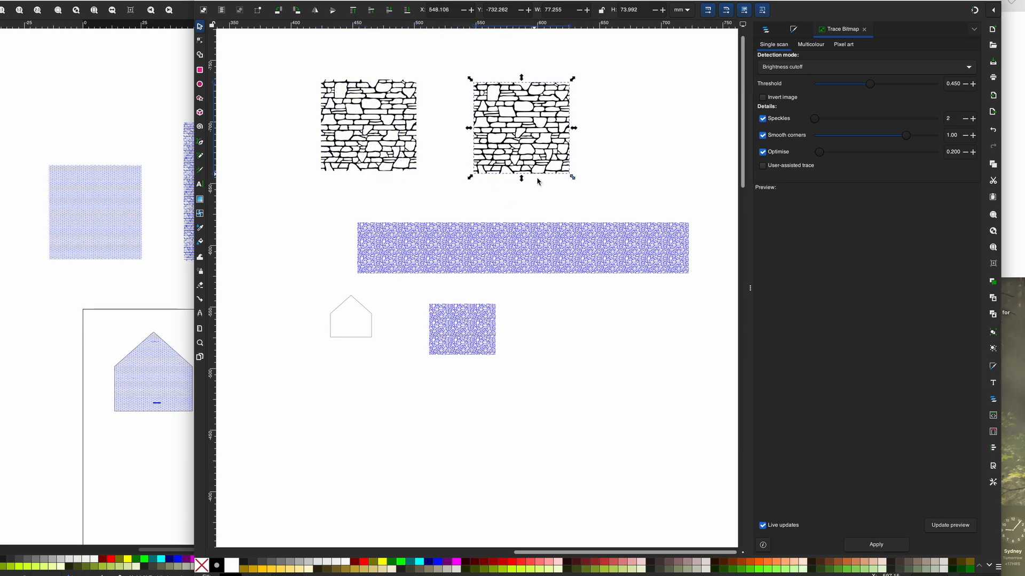
scroll(518, 128, "up", 1)
left_click(383, 146)
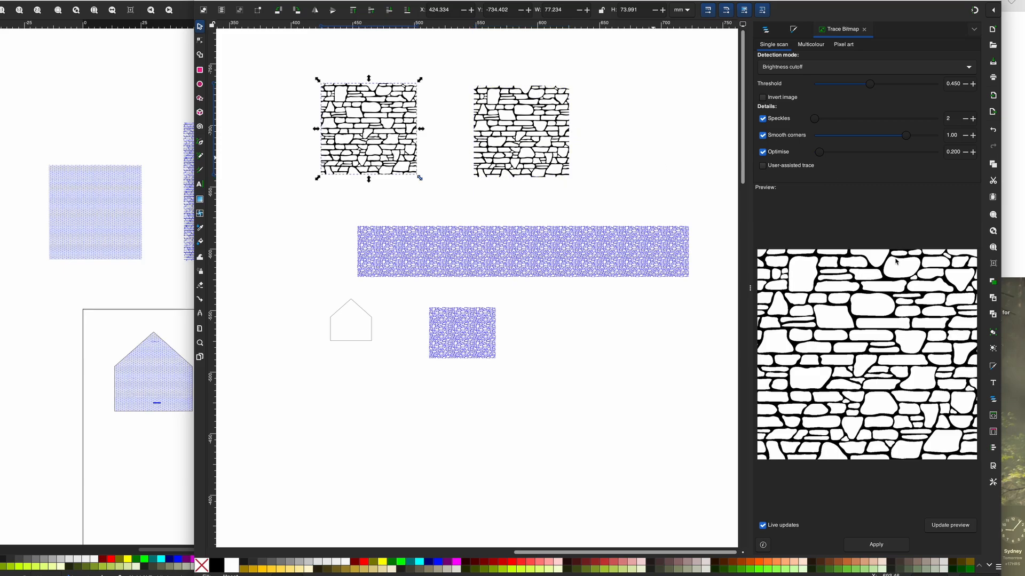
key("Delete")
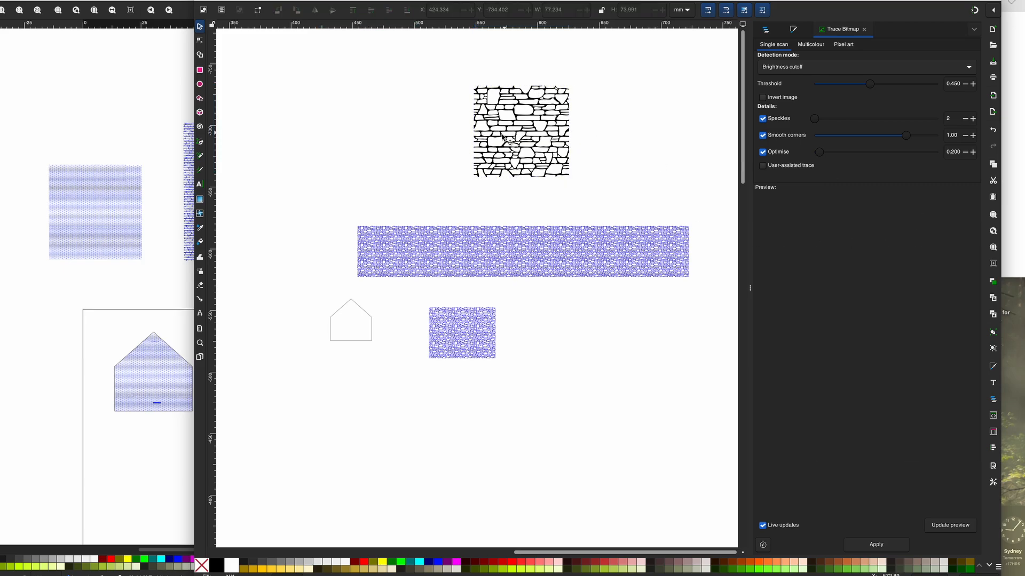
Step: Draw a small reference rectangle beside the traced stone pattern and set its size to 4 mm wide by 2 mm high
left_click(519, 122)
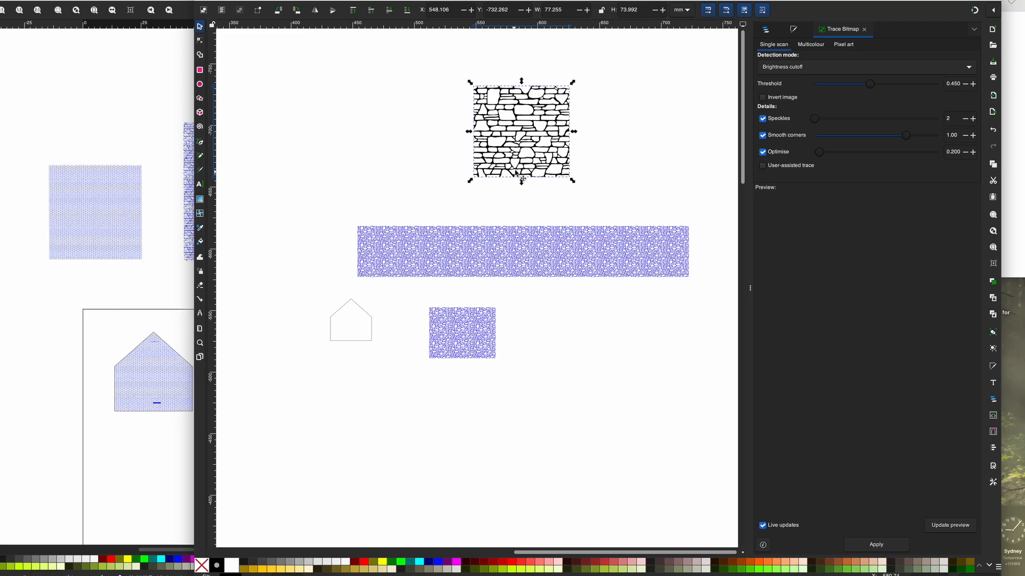
left_click(199, 70)
left_click_drag(430, 160, 446, 167)
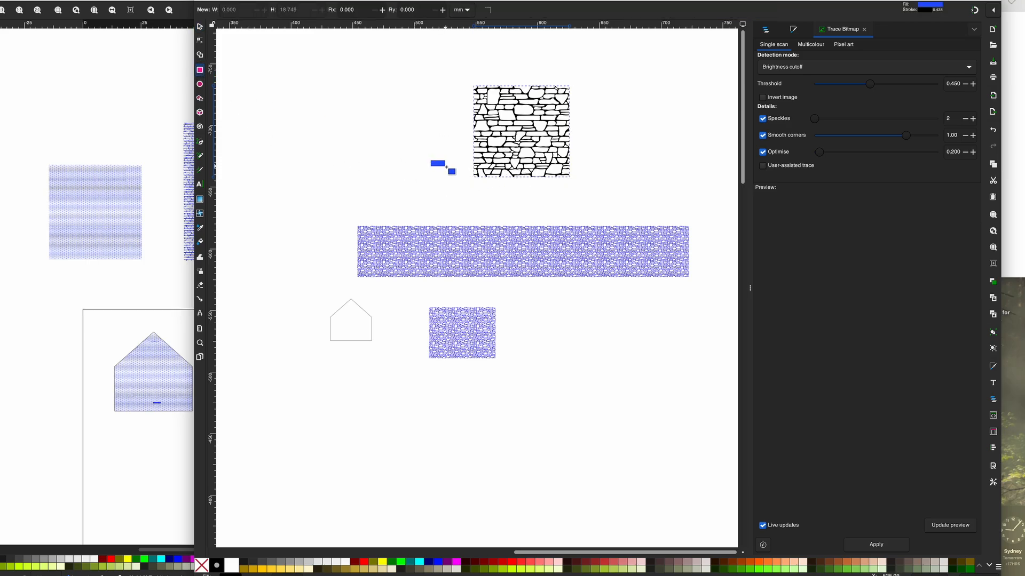
double_click(293, 13)
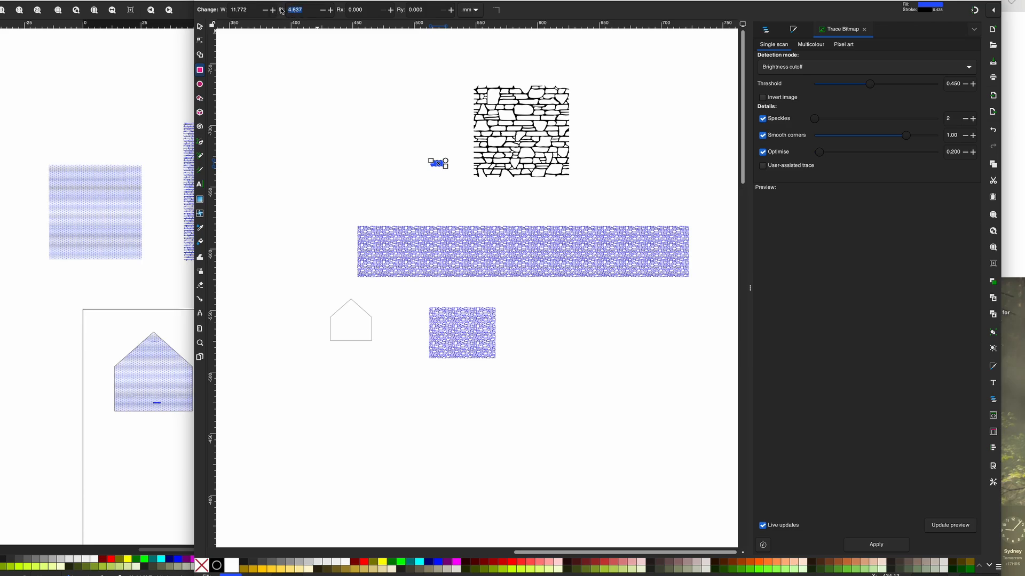
type("2")
double_click(250, 13)
type("4")
key("Return")
left_click(399, 171)
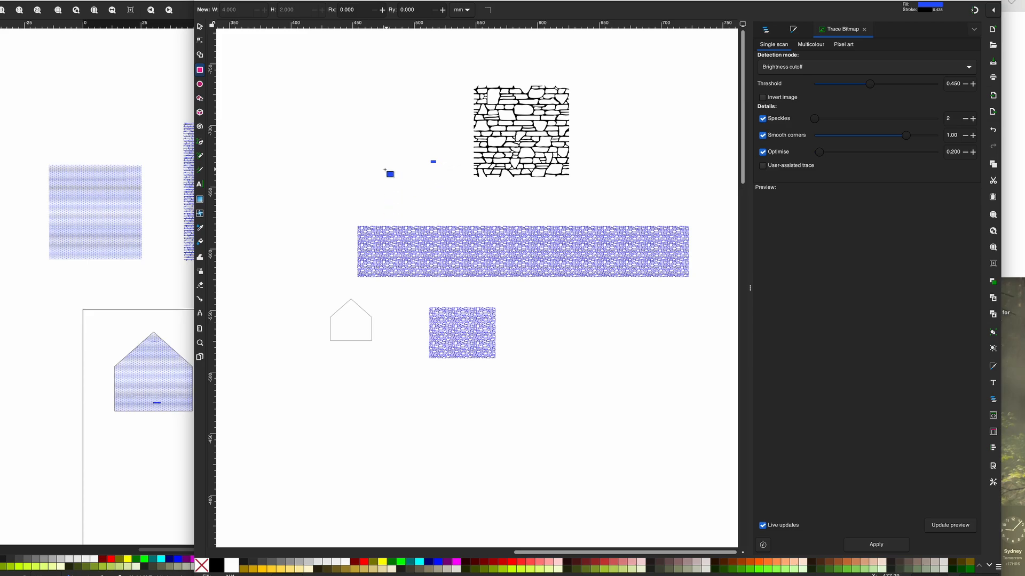
scroll(385, 170, "down", 1)
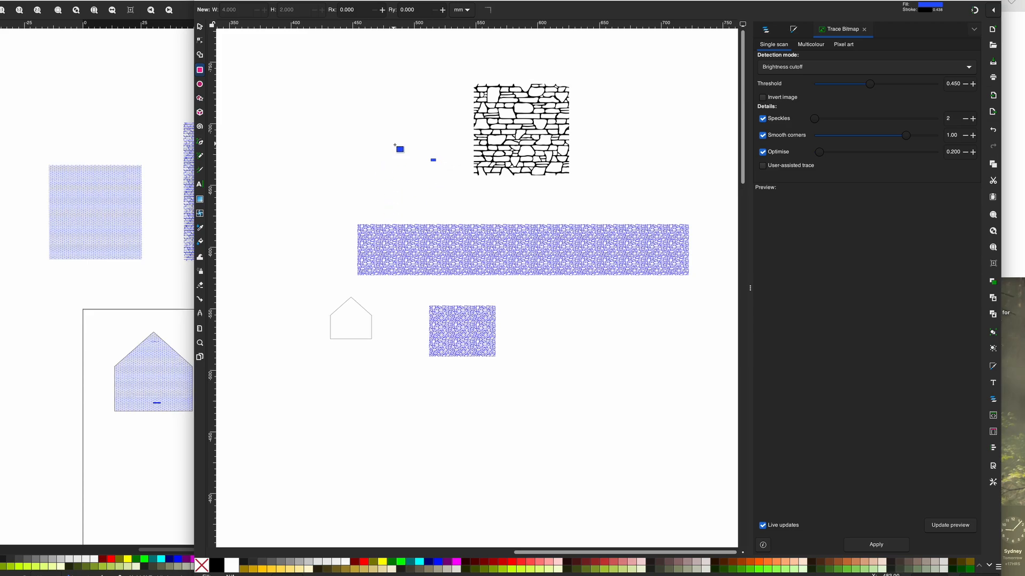
Step: Move the traced stone pattern over the small blue rectangle and shrink it to about 34 × 33 mm
left_click(200, 28)
left_click_drag(518, 135, 476, 121)
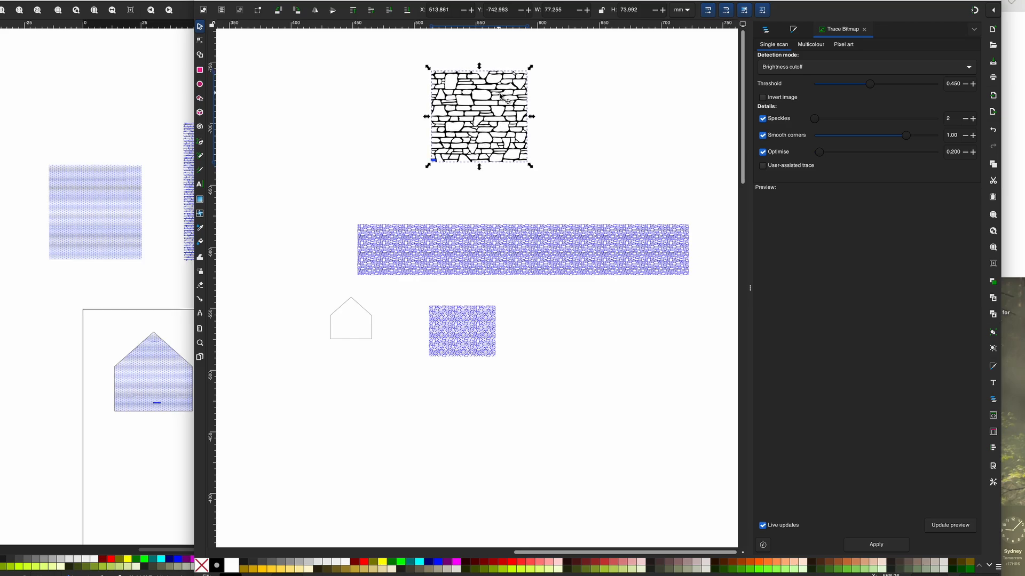
left_click_drag(531, 68, 455, 144)
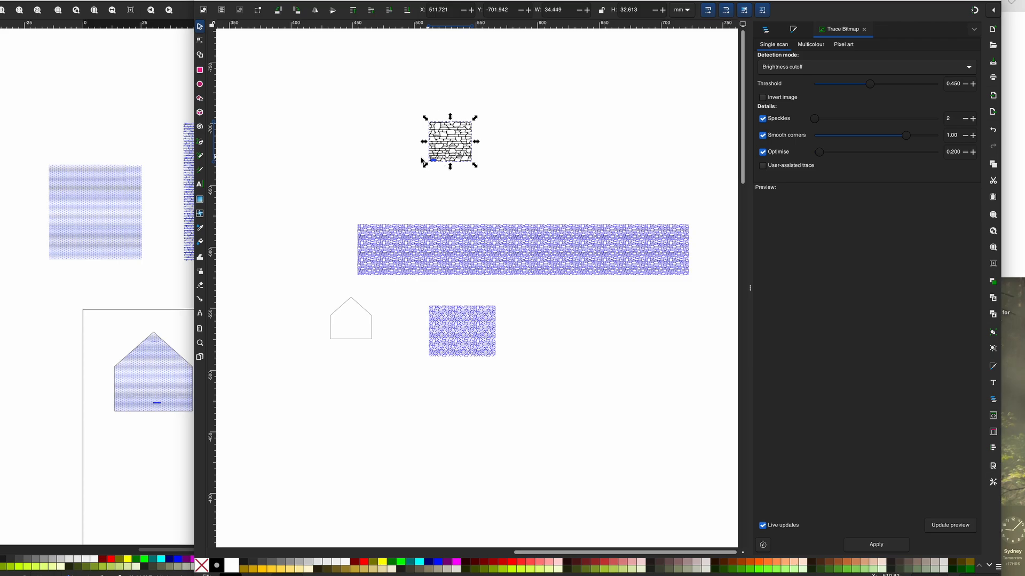
Step: Shrink the traced pattern to about 26 × 25 mm in stages, comparing its stones with the blue rectangle, and shift the rectangle along the lowest course
left_click(200, 344)
left_click_drag(402, 103, 514, 208)
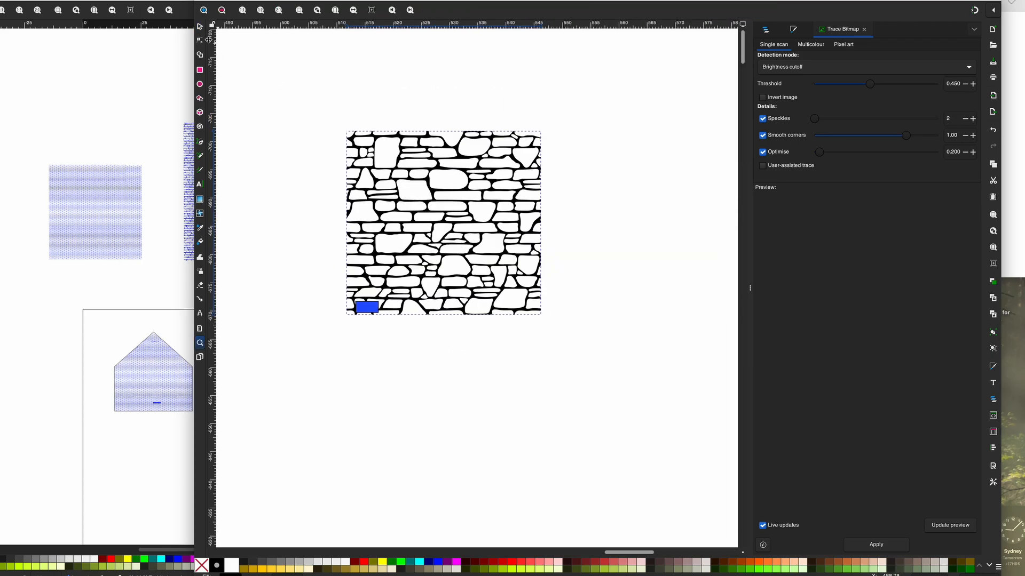
left_click(200, 26)
left_click_drag(433, 233, 419, 231)
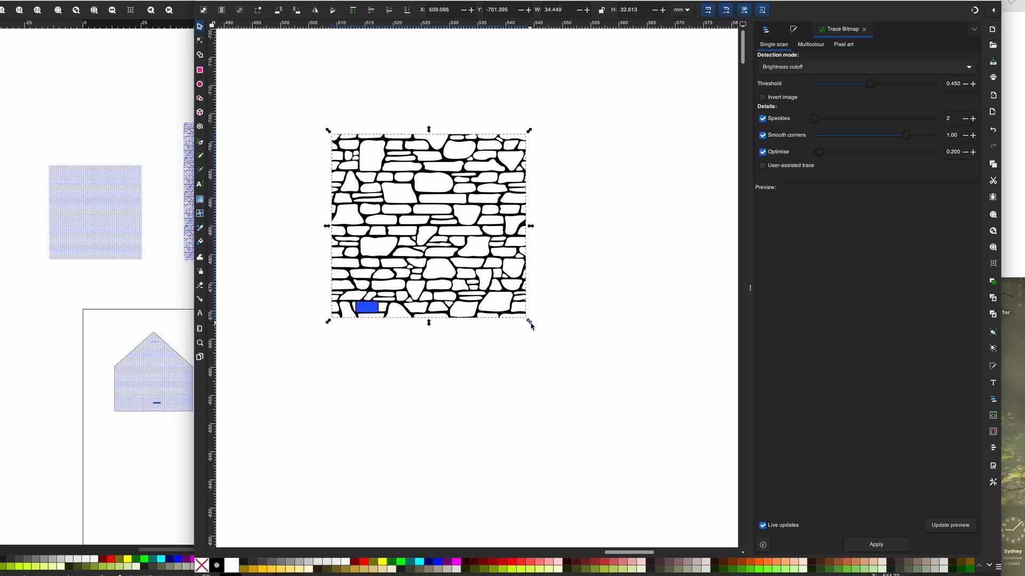
left_click_drag(530, 322, 513, 315)
left_click_drag(445, 241, 449, 254)
left_click_drag(514, 320, 497, 302)
left_click_drag(440, 252, 441, 264)
left_click_drag(500, 315, 487, 305)
left_click_drag(442, 256, 441, 267)
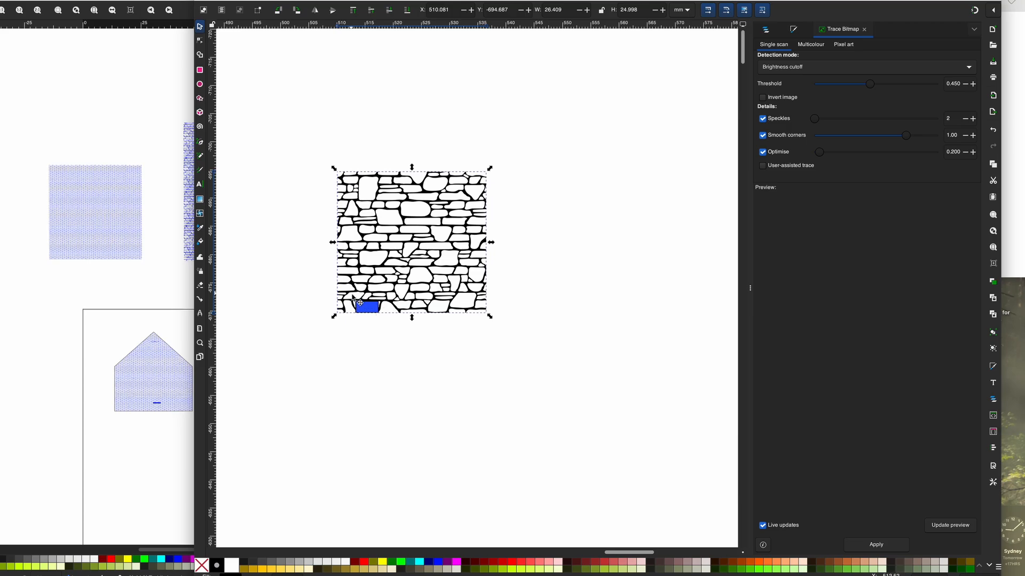
mouse_move(379, 310)
left_mouse_down()
mouse_move(366, 279)
mouse_move(386, 307)
left_mouse_up()
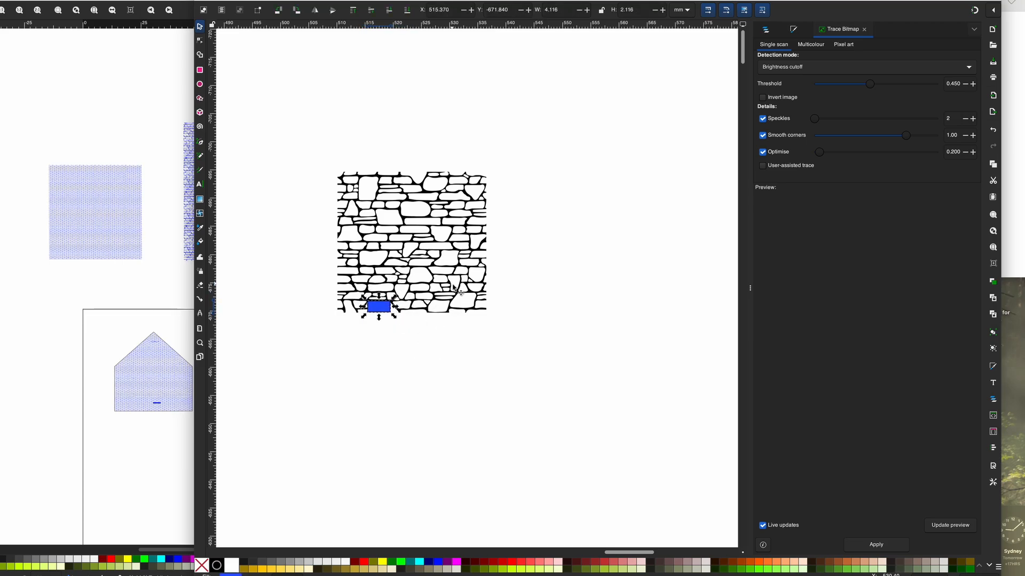
Step: Delete the blue reference rectangle and recolour the traced stone pattern with a flat blue fill, hue 233, saturation 100, lightness 50
key("Delete")
left_click(417, 237)
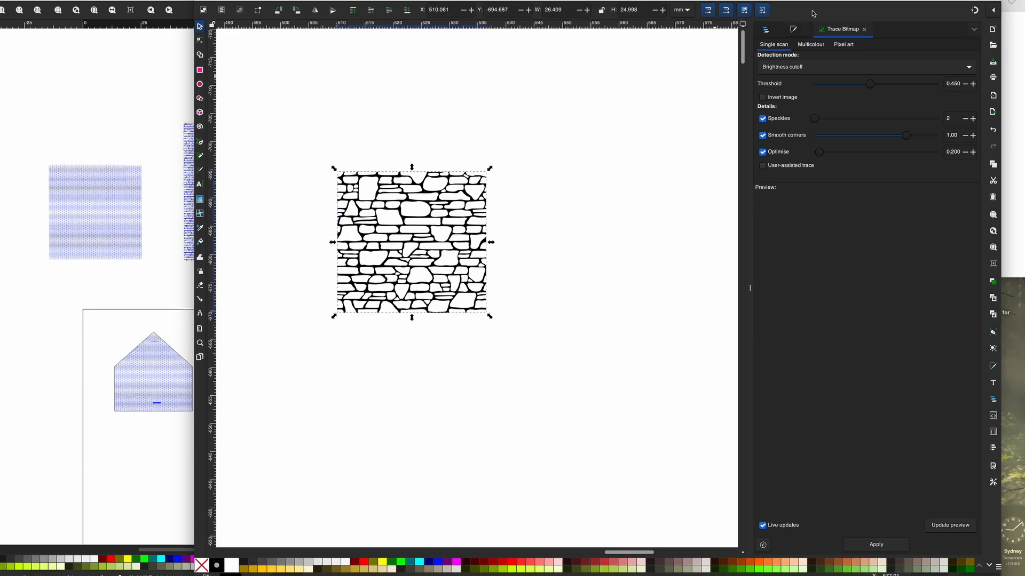
left_click(793, 30)
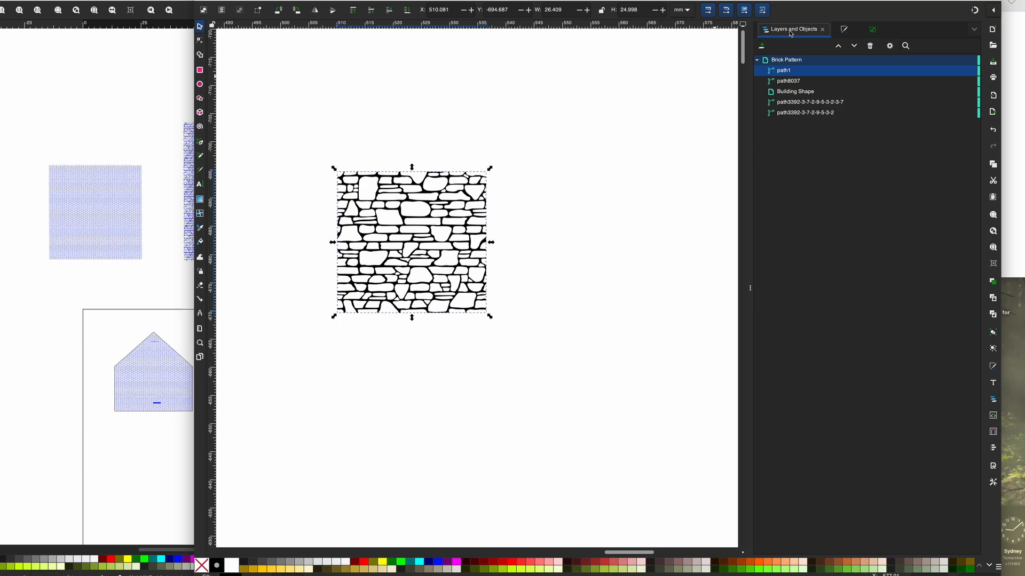
left_click(822, 30)
mouse_move(845, 336)
left_mouse_down()
mouse_move(852, 353)
mouse_move(819, 346)
mouse_move(840, 339)
mouse_move(840, 268)
mouse_move(816, 347)
mouse_move(811, 338)
mouse_move(825, 335)
mouse_move(809, 339)
mouse_move(816, 328)
left_mouse_up()
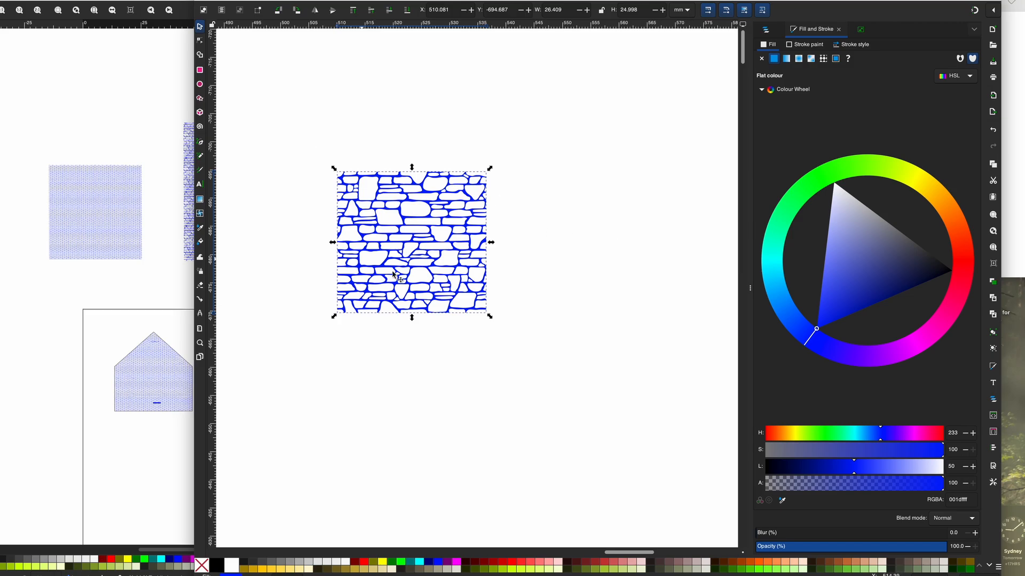
left_click(526, 244)
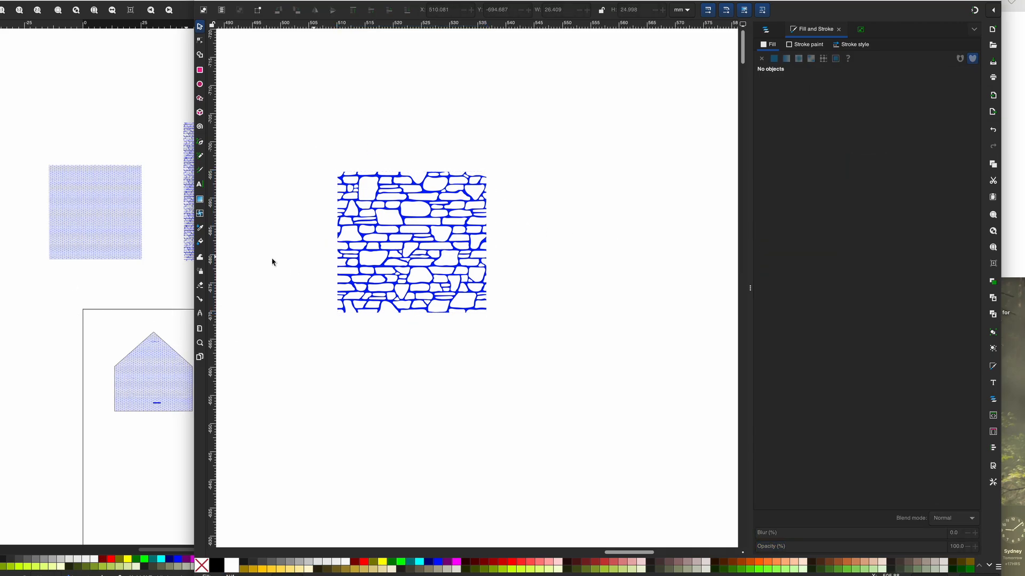
Step: Duplicate the blue stone tile and place the copy against the original's right edge so the courses continue
left_click(201, 345)
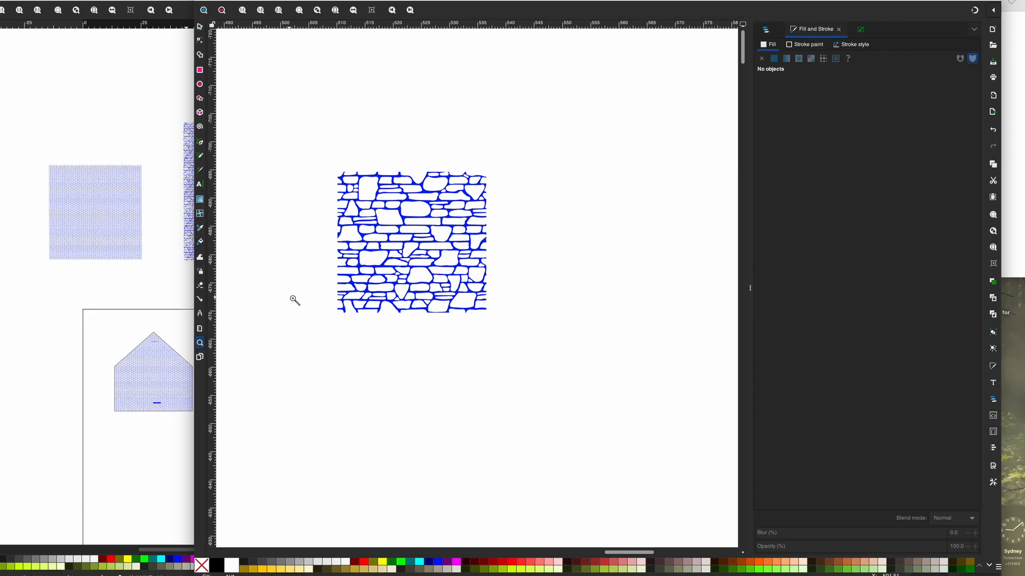
left_click(288, 297, "shift")
scroll(315, 302, "down", 5)
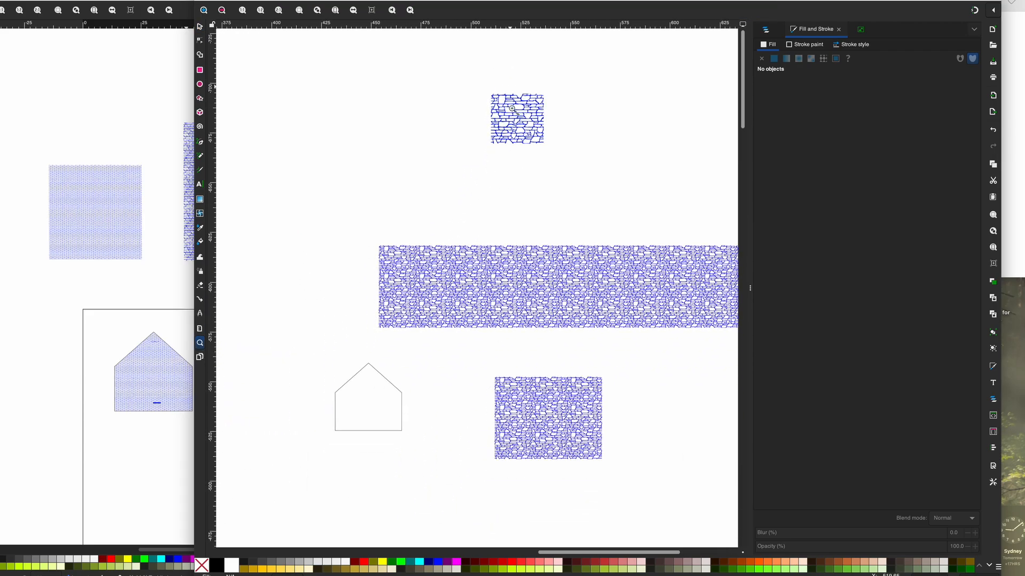
scroll(455, 153, "right", 2)
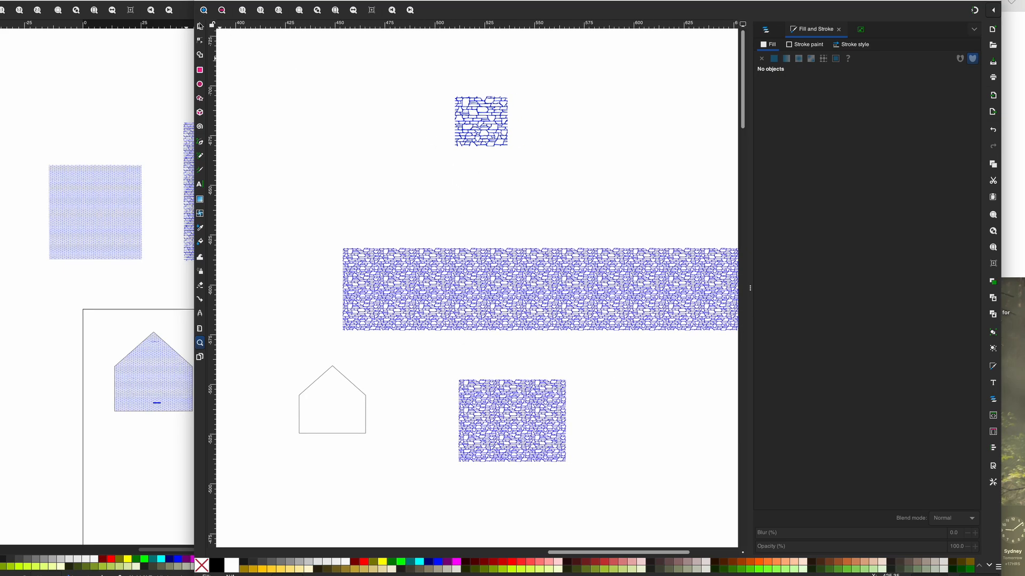
key("s")
left_click(495, 133)
key("ctrl+d")
left_click_drag(498, 134, 548, 128)
left_click(975, 10)
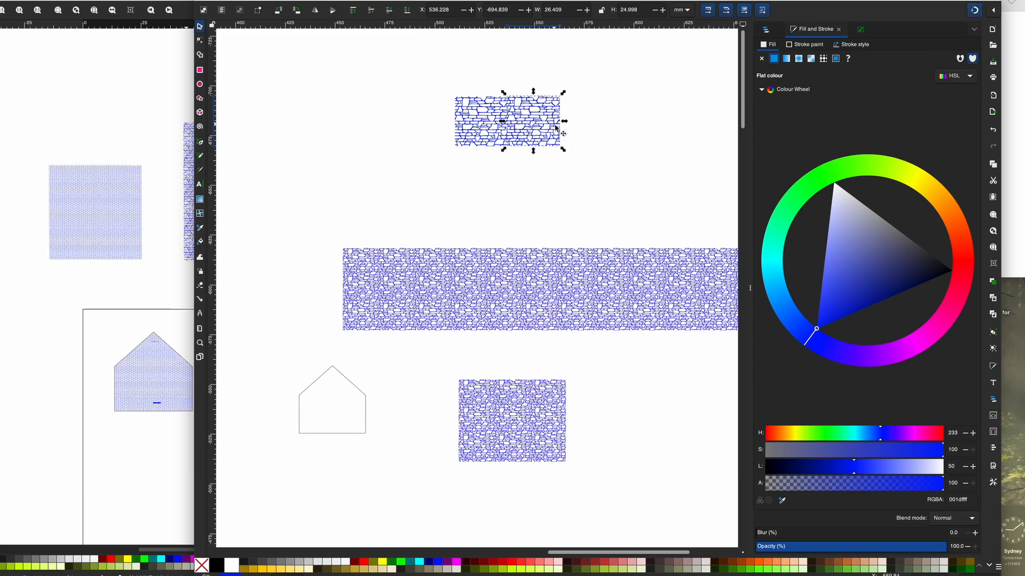
left_click(557, 191)
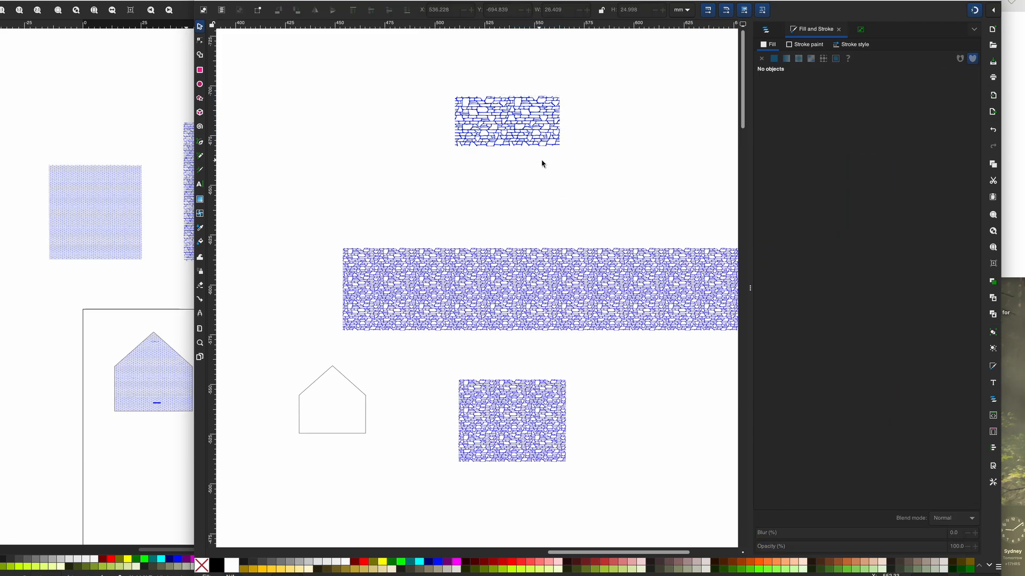
Step: Merge the two adjoining stone tiles into one path with Union and move it closer to the long stone strip
left_click_drag(542, 167, 487, 128)
left_click(493, 121)
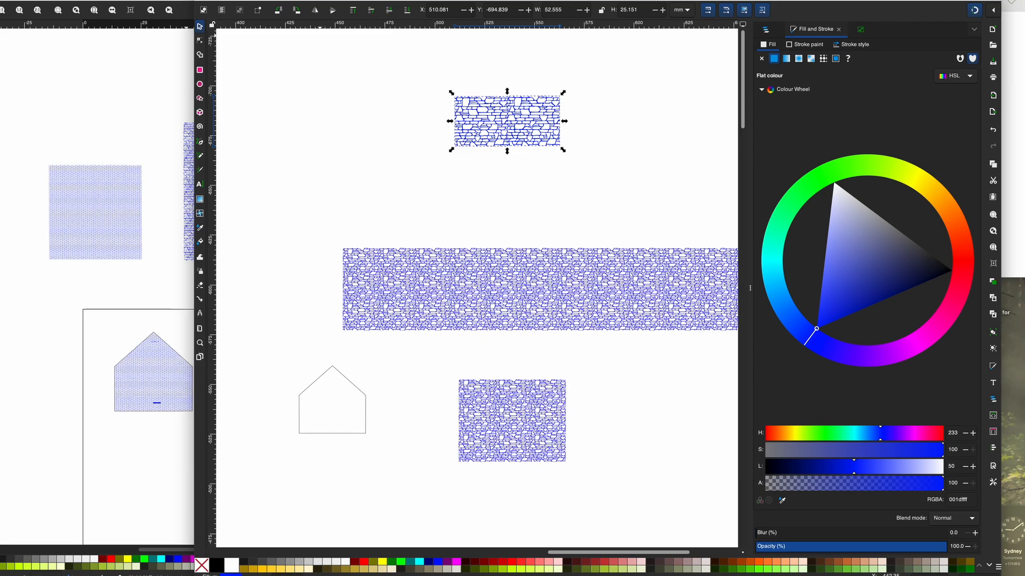
left_click(124, 1)
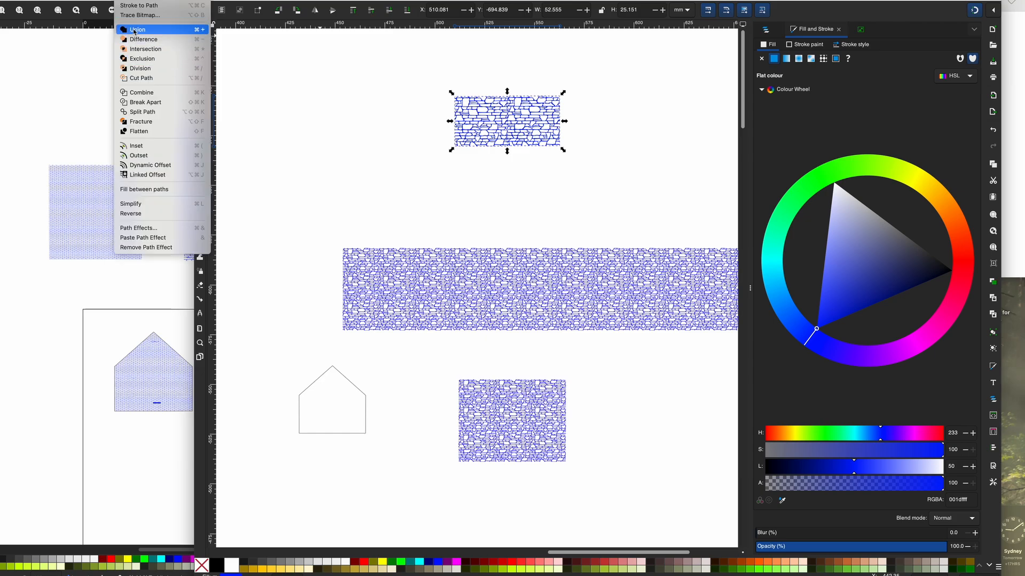
left_click(144, 29)
left_click(348, 126)
left_click_drag(484, 115, 417, 177)
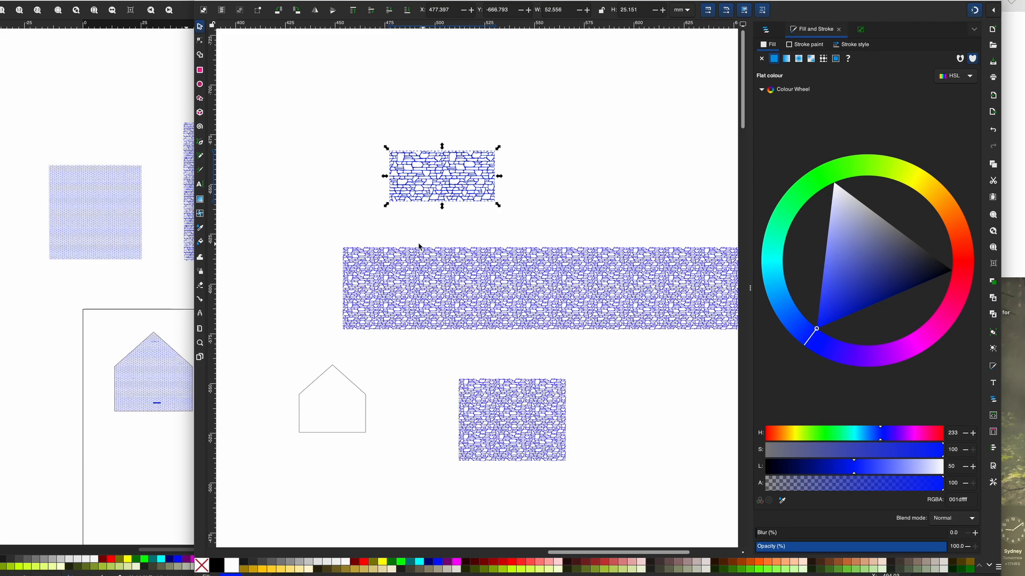
Step: Delete the merged two-tile stone pattern above the long stone strip
scroll(454, 202, "right", 6)
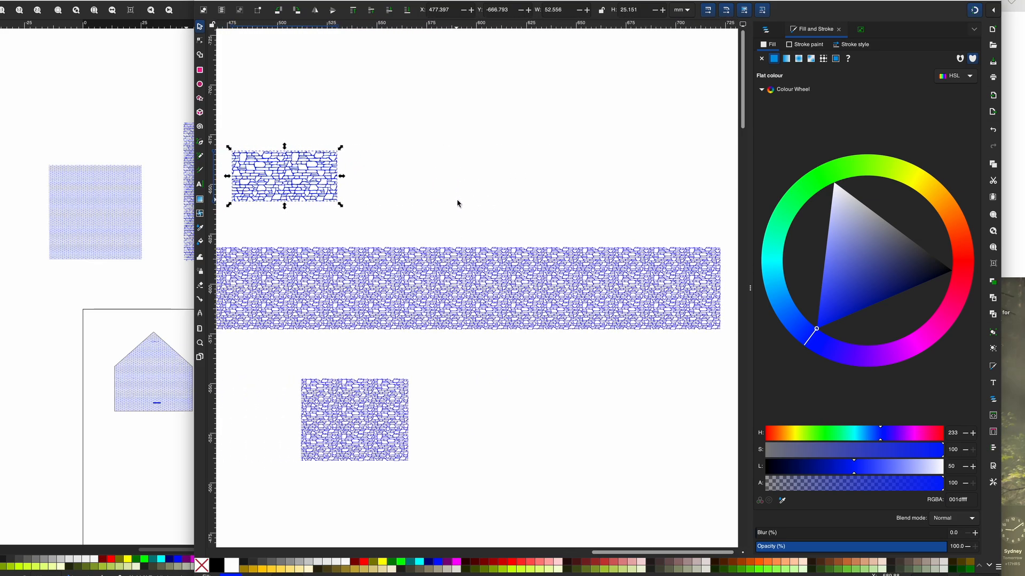
scroll(457, 203, "left", 3)
scroll(457, 203, "right", 2)
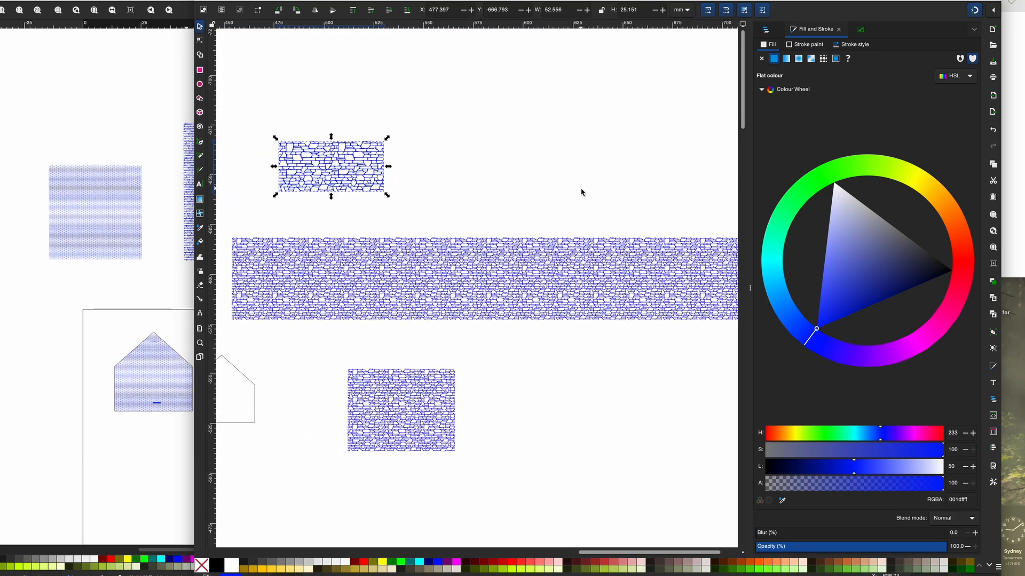
scroll(546, 245, "right", 5)
scroll(544, 229, "left", 8)
left_click(543, 220)
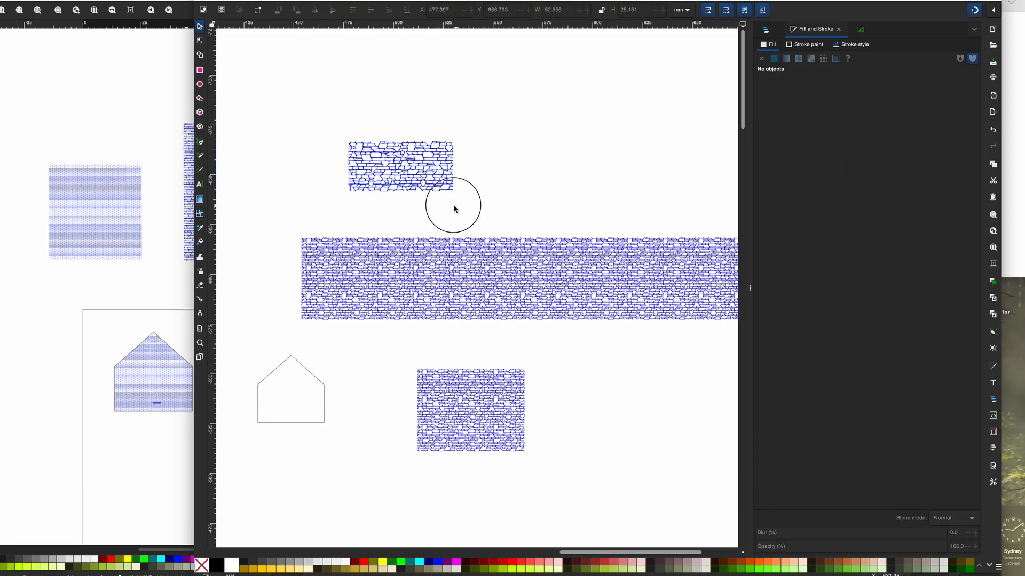
left_click(385, 167)
key("Delete")
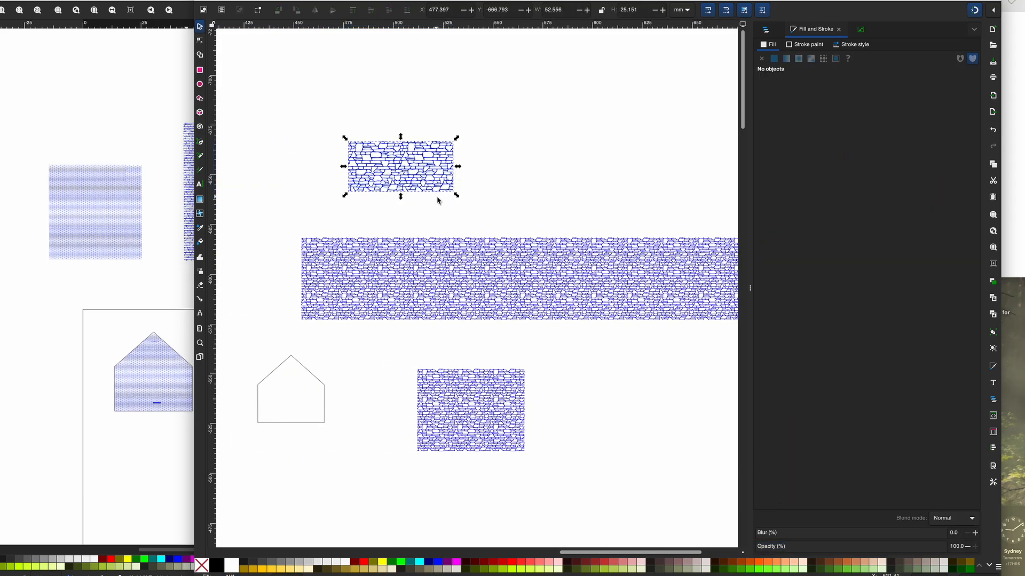
Step: Paste a copy of the gable-wall outline and place it below and to the left of the original
scroll(379, 276, "left", 1)
scroll(380, 276, "down", 5)
scroll(381, 276, "left", 4)
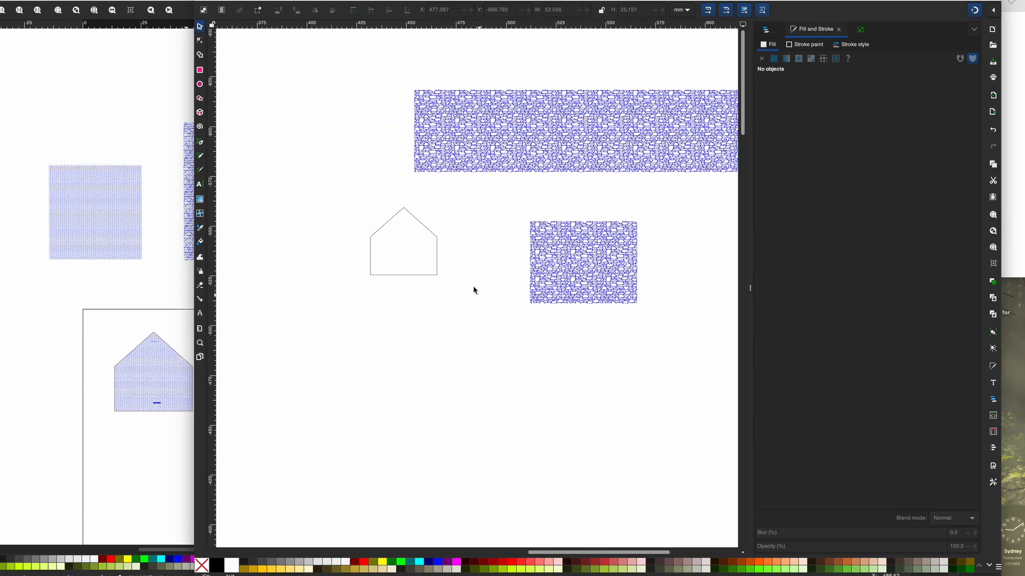
left_click(427, 233)
key("ctrl+v")
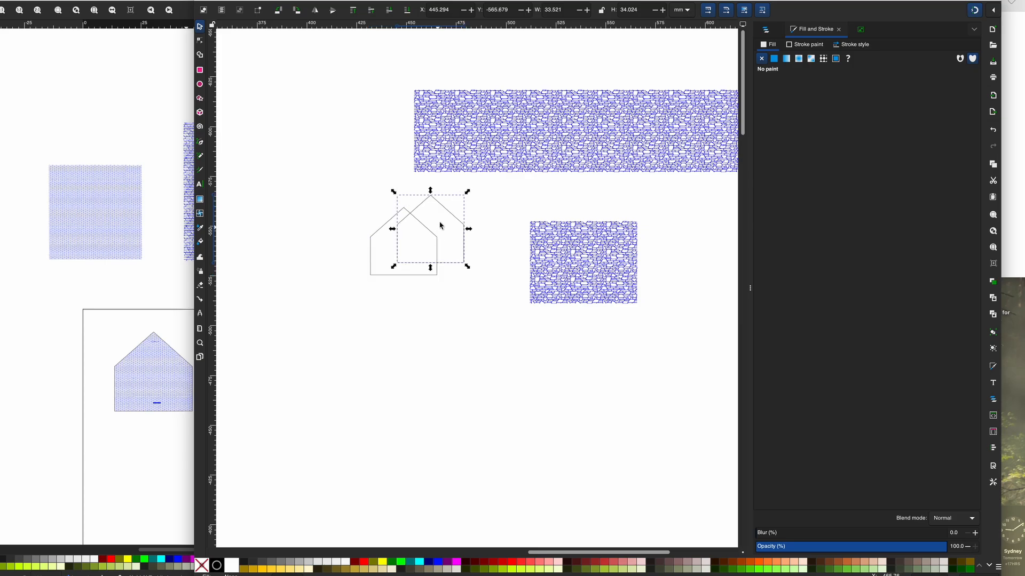
left_click_drag(450, 215, 304, 305)
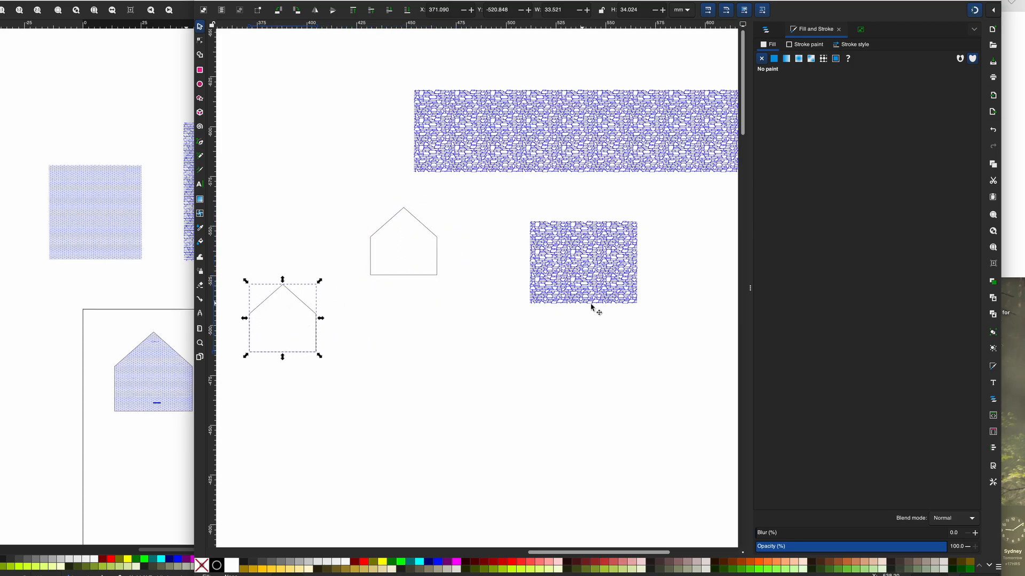
Step: Duplicate the smaller stone panel and place the copy below and to the left of it
left_click(578, 271)
key("ctrl+d")
left_click_drag(621, 372, 469, 338)
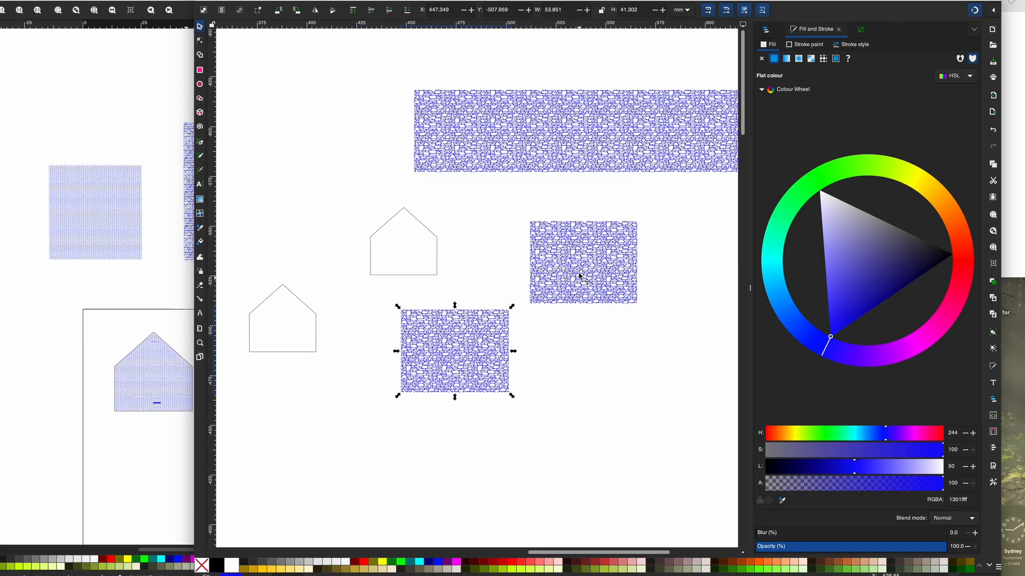
Step: Move the original gable outline onto the duplicated stone panel and cut the stonework to the gable shape with Intersection
left_click(432, 286)
left_click_drag(437, 274, 474, 377)
left_click(495, 361, "shift")
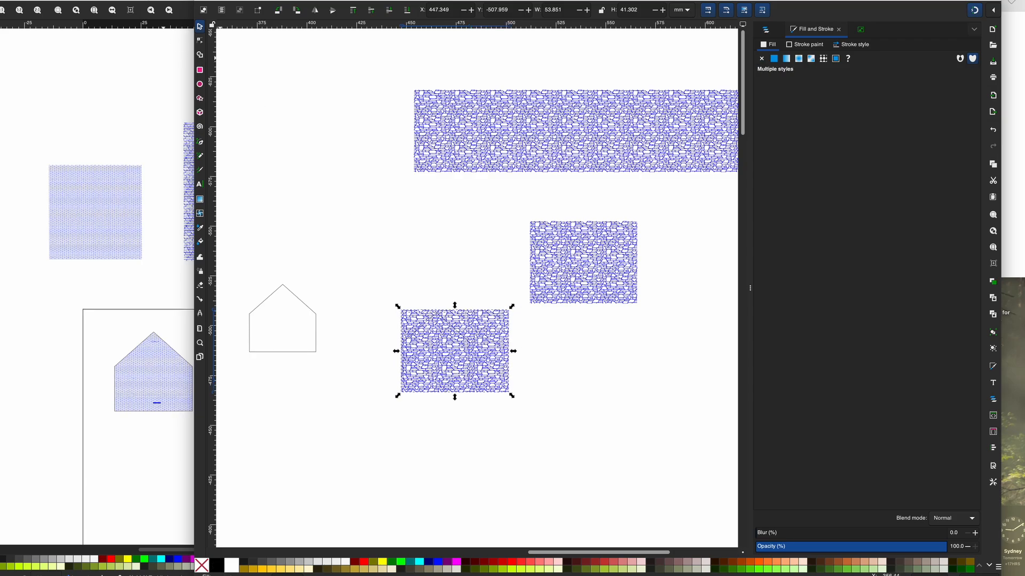
left_click(126, 1)
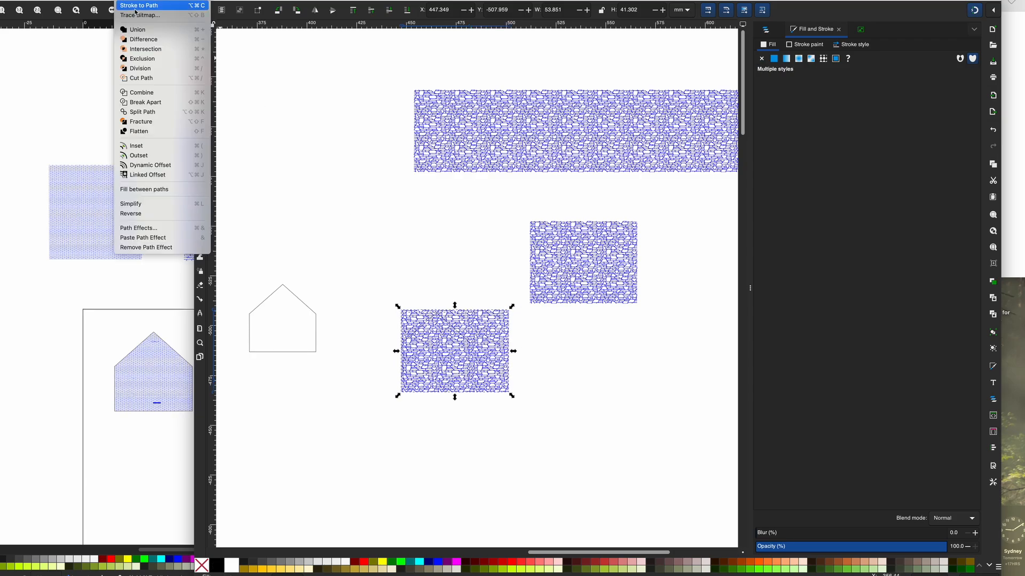
left_click(133, 49)
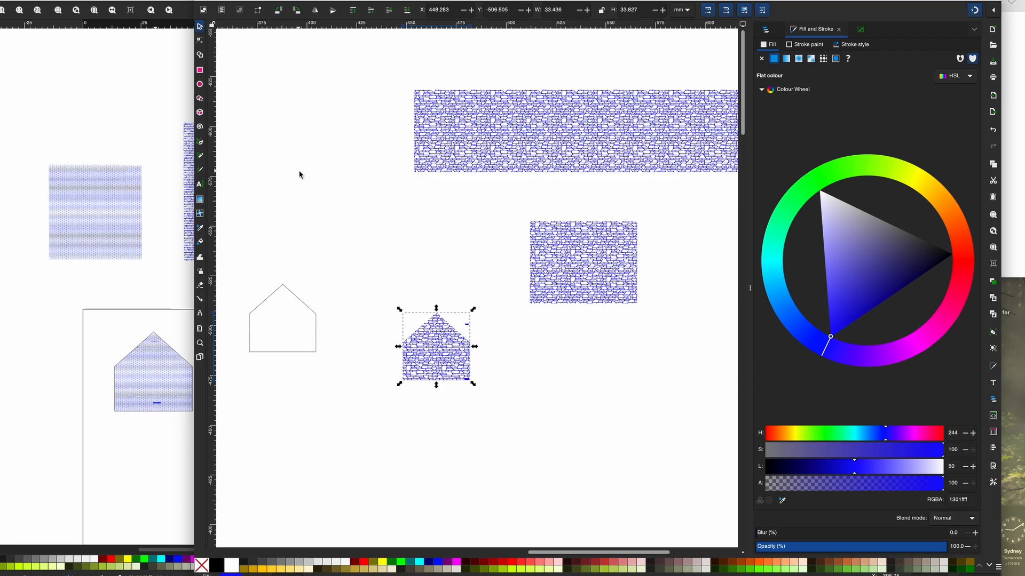
Step: Move the stone-filled gable next to the empty gable outline
left_click(364, 225)
scroll(427, 299, "down", 1)
left_click_drag(438, 346, 403, 297)
left_click(426, 267)
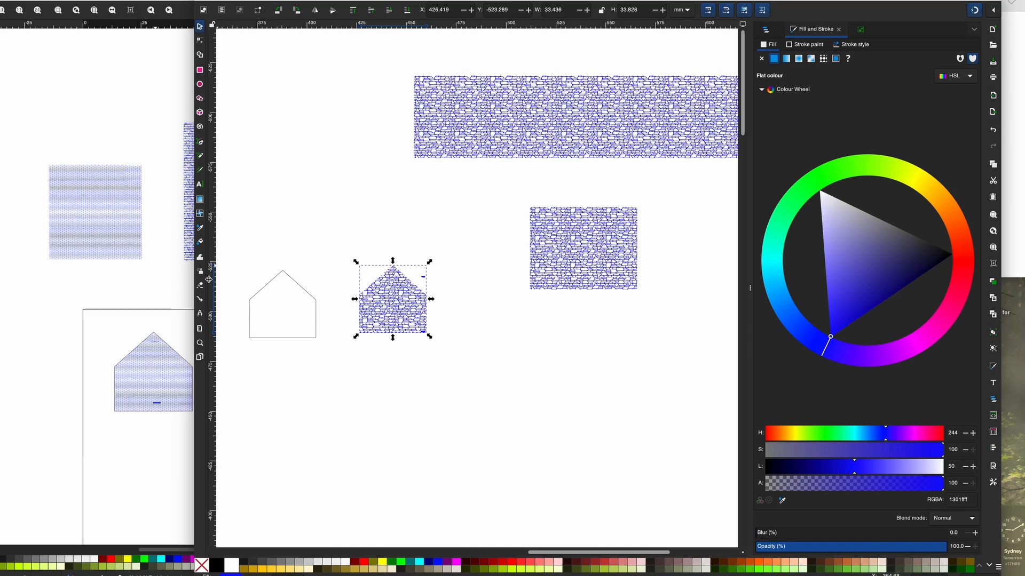
Step: Delete the nodes of the stray blue fragment floating outside the stone gable's right roof slope
left_click(198, 342)
left_click_drag(404, 253, 451, 335)
scroll(511, 269, "down", 1)
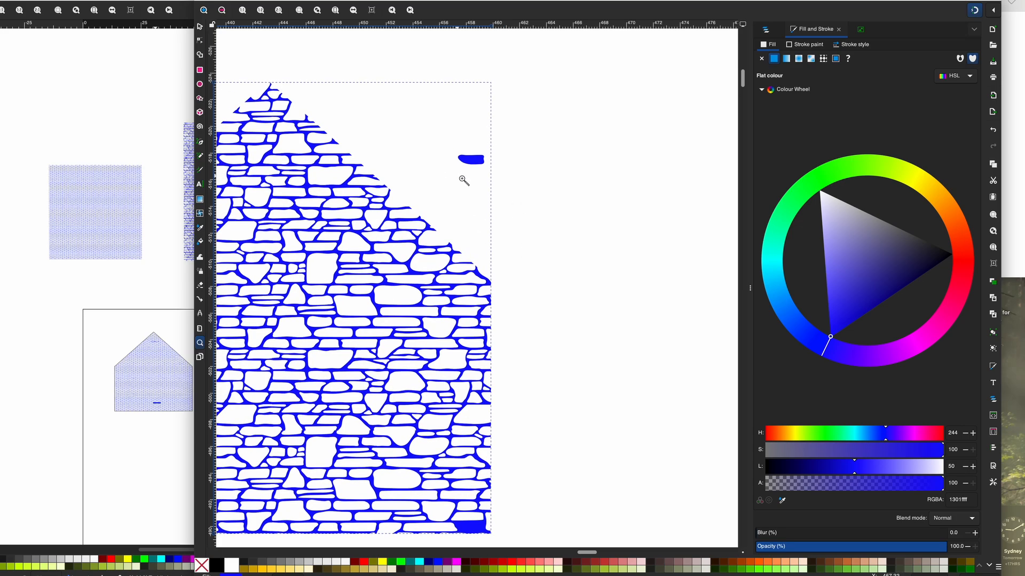
left_click(200, 40)
left_click_drag(452, 149, 494, 175)
key("Delete")
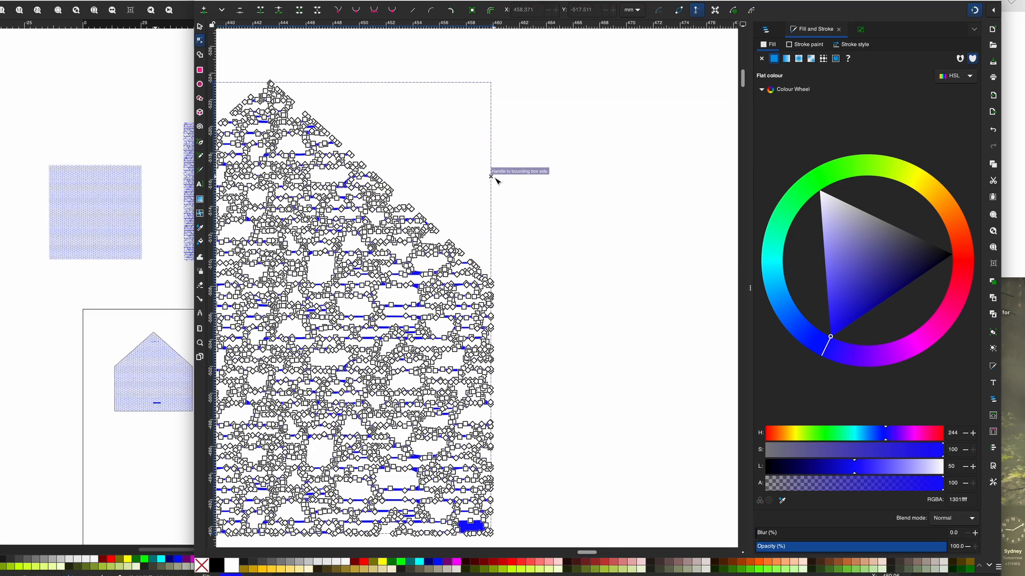
scroll(543, 214, "down", 1)
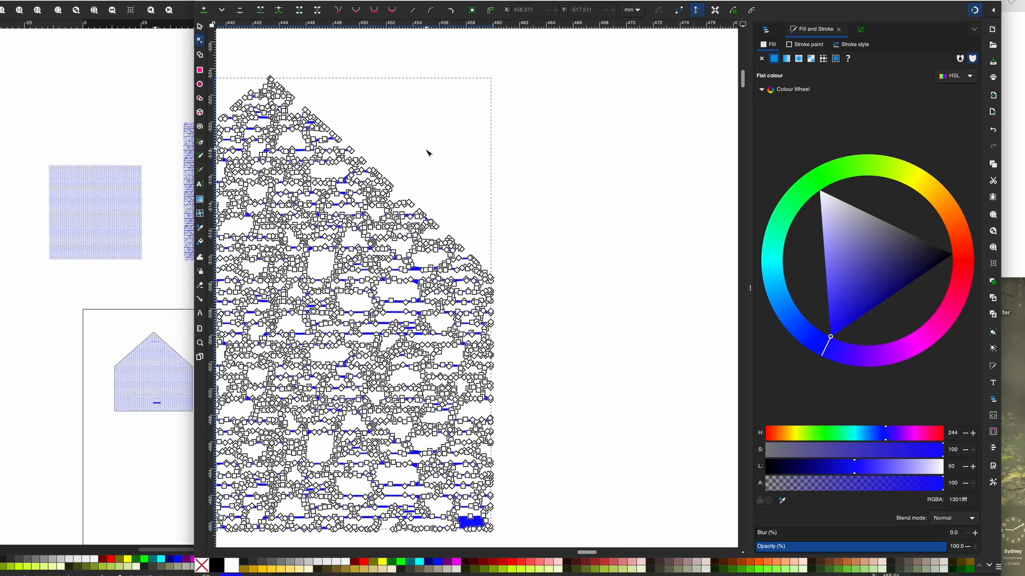
left_click(241, 173)
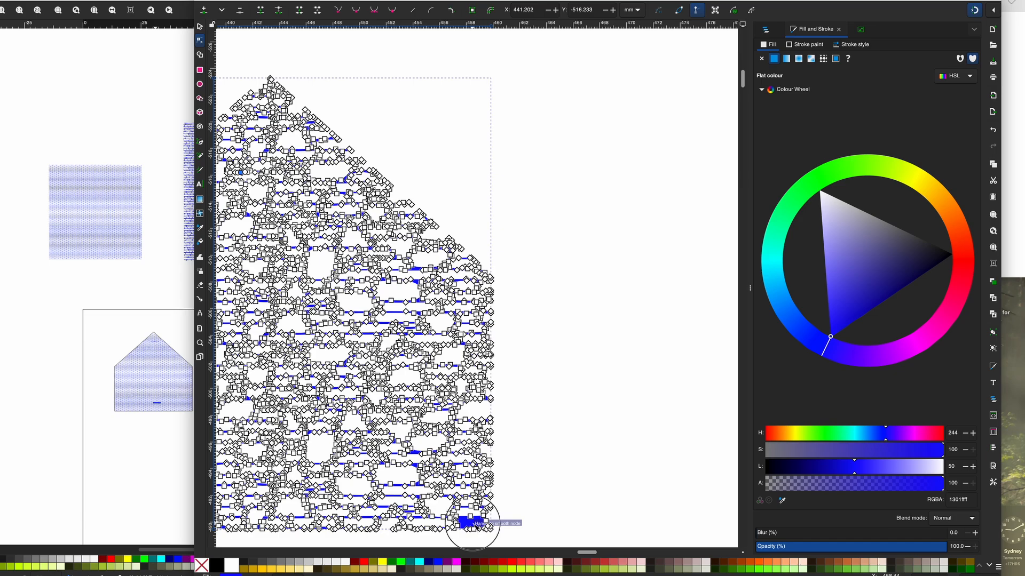
left_click(509, 488)
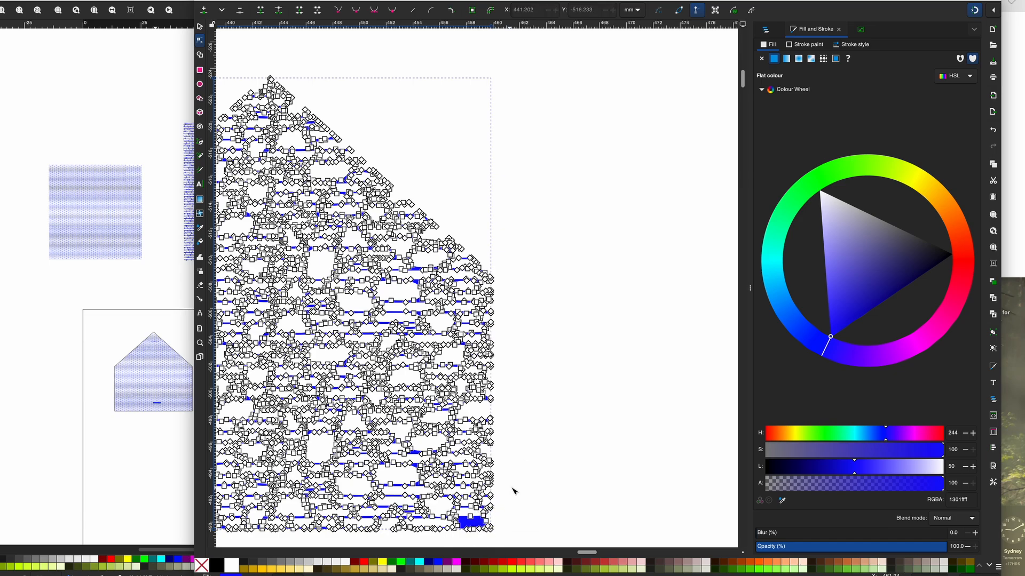
left_click_drag(193, 44, 193, 43)
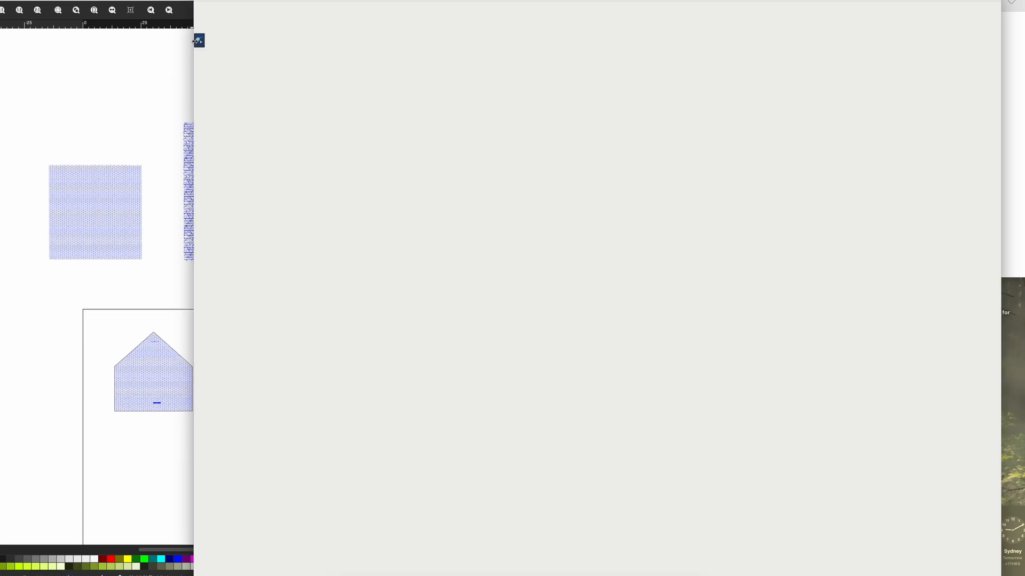
left_click(199, 27)
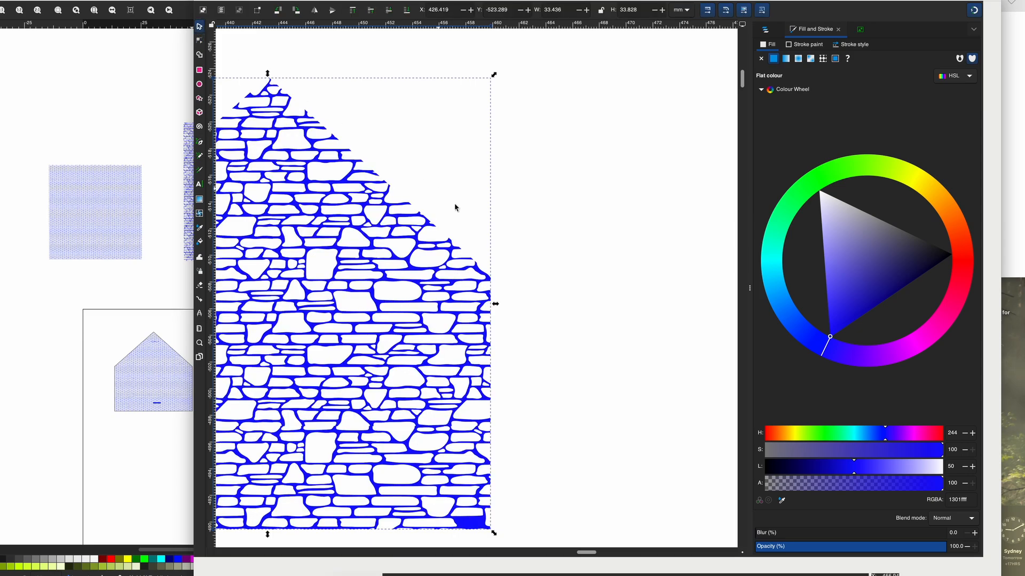
Step: Erase the solid blue fill inside the stone at the gable's lower right corner with the Eraser tool
scroll(469, 275, "down", 4)
scroll(469, 275, "left", 5)
scroll(466, 279, "left", 4)
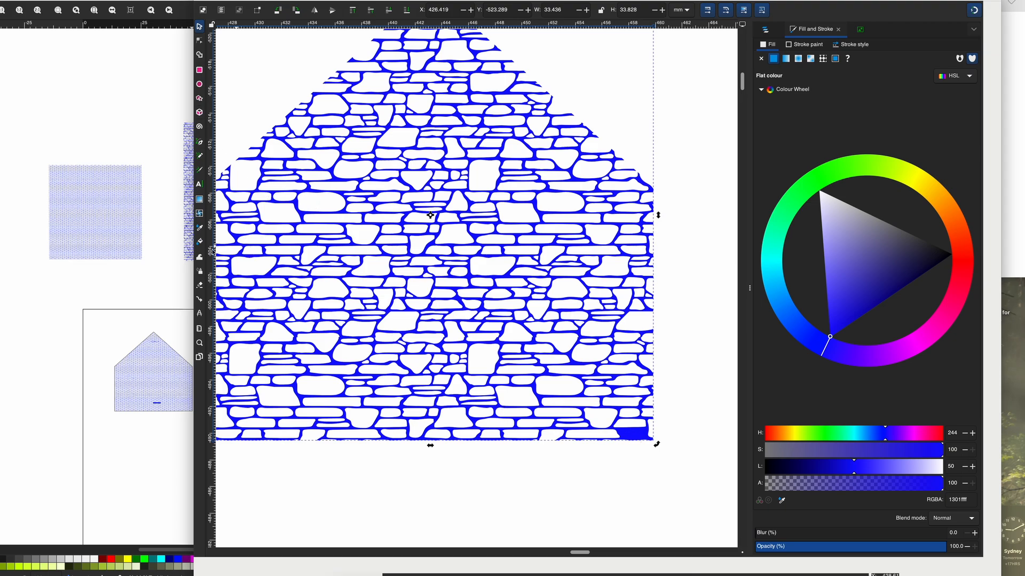
left_click(199, 284)
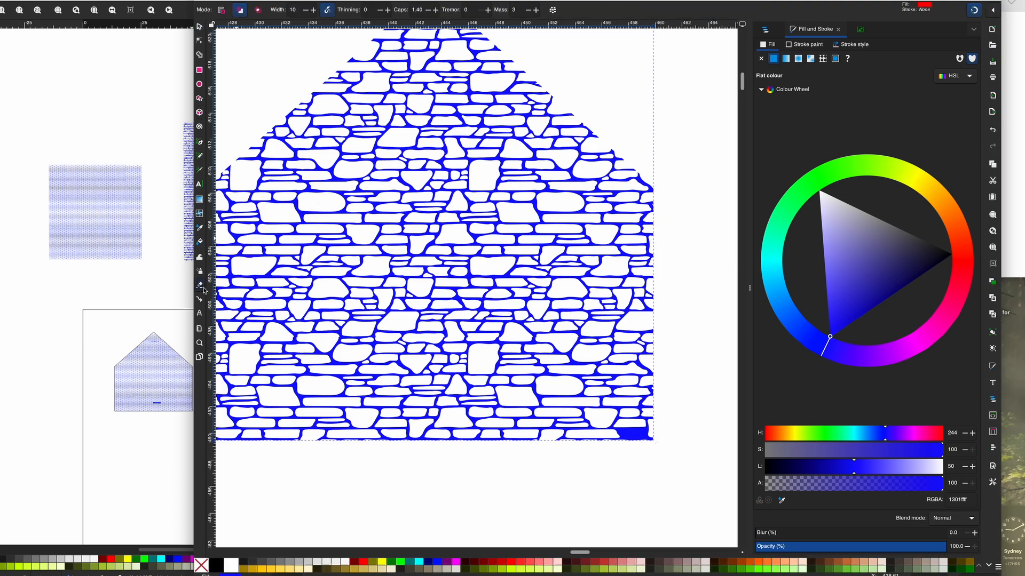
mouse_move(625, 434)
left_mouse_down()
mouse_move(643, 432)
mouse_move(629, 435)
left_mouse_up()
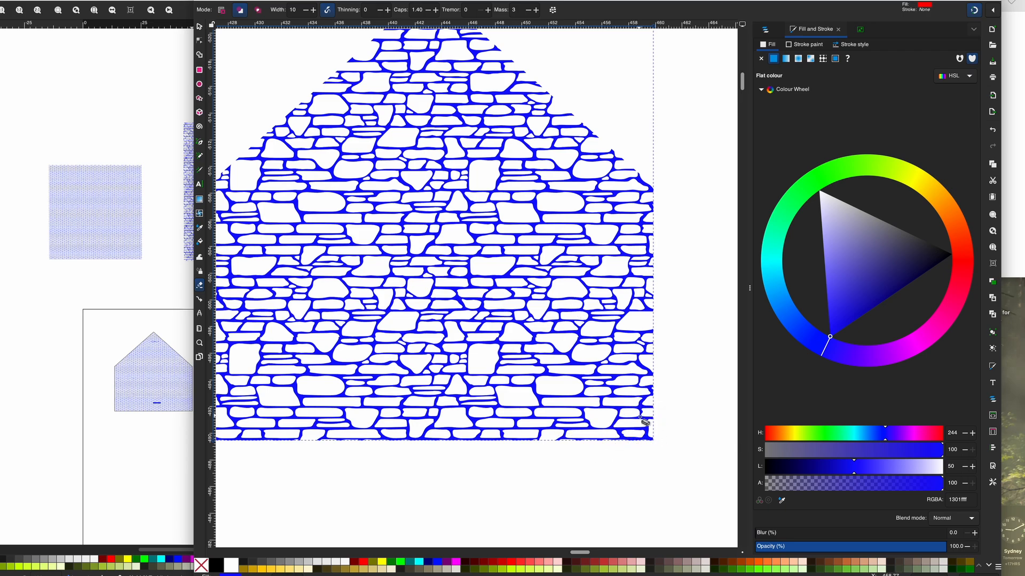
scroll(437, 158, "left", 1)
scroll(438, 158, "left", 5)
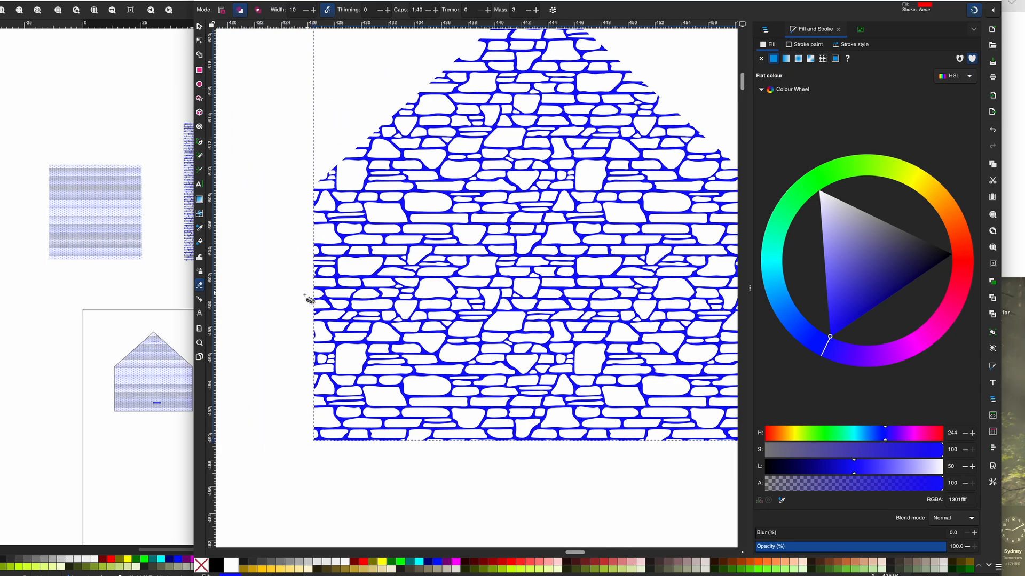
Step: Move the cleaned-up stone-filled gable back onto the empty gable outline so the two shapes line up
left_click(201, 343)
right_click(254, 329)
right_click(254, 330)
right_click(254, 330)
right_click(254, 330)
scroll(297, 332, "left", 7)
scroll(299, 333, "left", 1)
left_click(199, 26)
left_click(521, 331)
left_click_drag(521, 331, 326, 330)
left_click(492, 213)
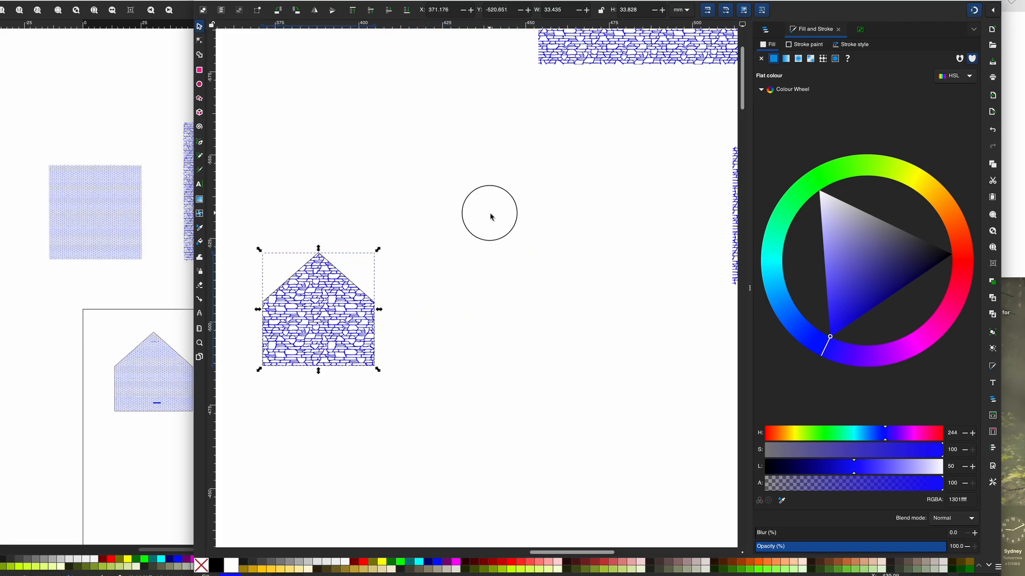
scroll(490, 306, "left", 1)
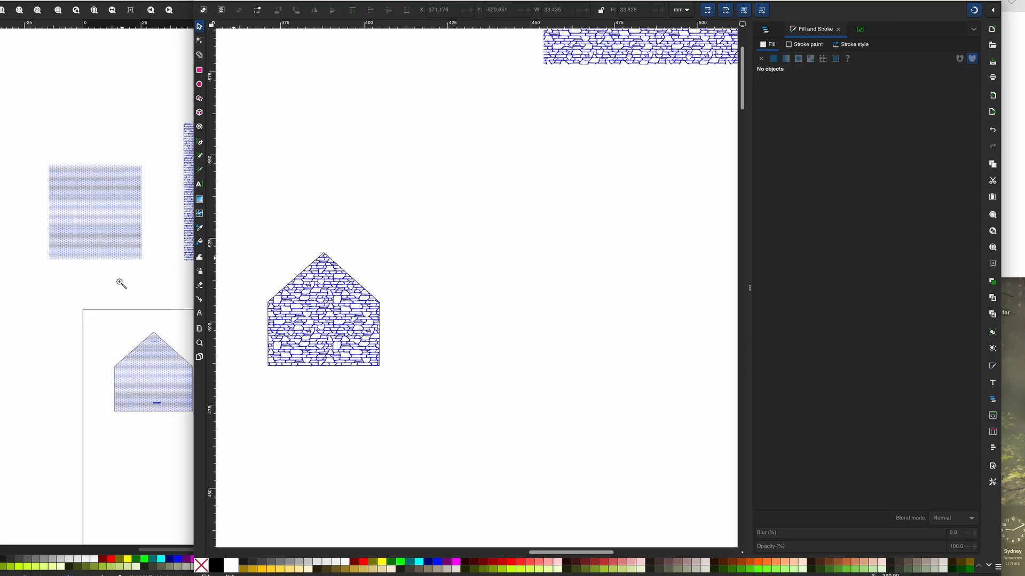
Step: Switch to the other pattern drawing and examine its four gables and source wall panels, selecting the smallest panel
left_click(149, 290)
left_click(149, 290)
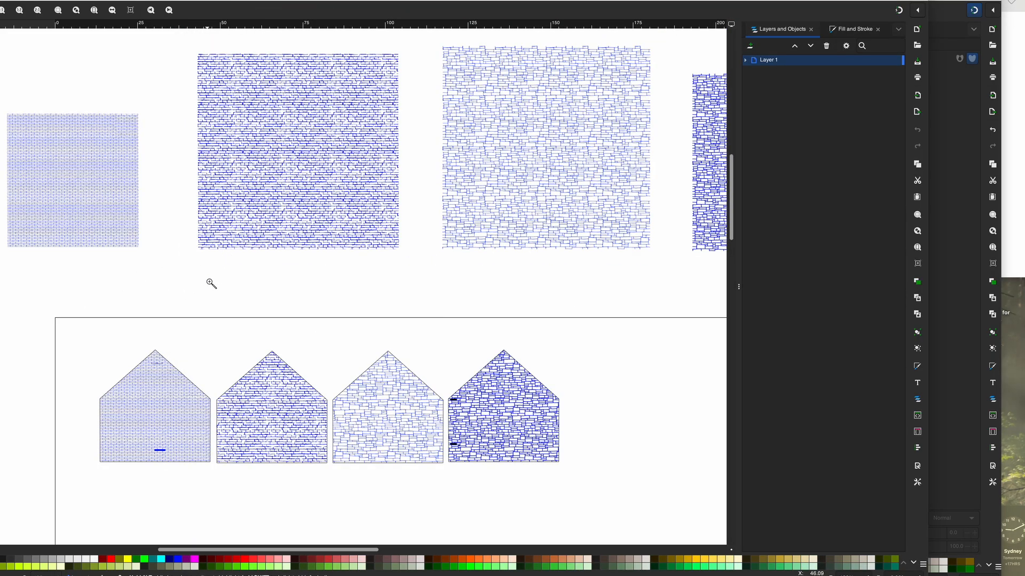
left_click(211, 283, "shift")
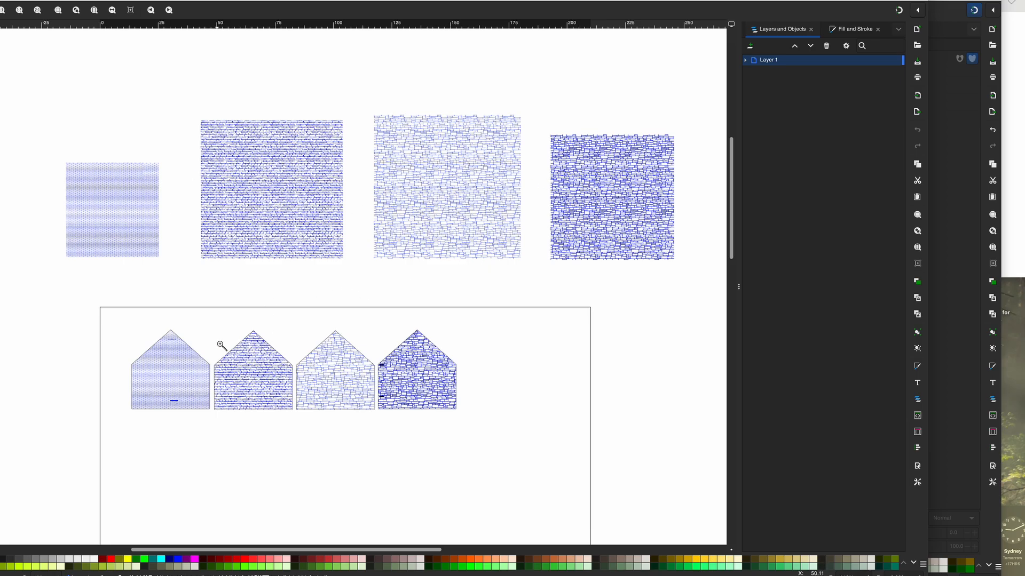
left_click_drag(331, 302, 412, 468)
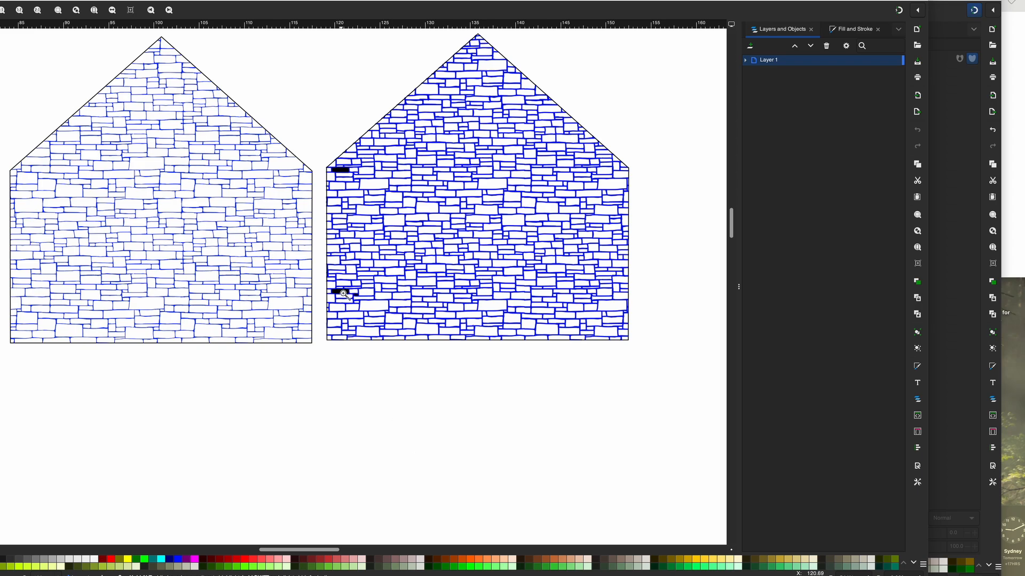
scroll(306, 285, "left", 10)
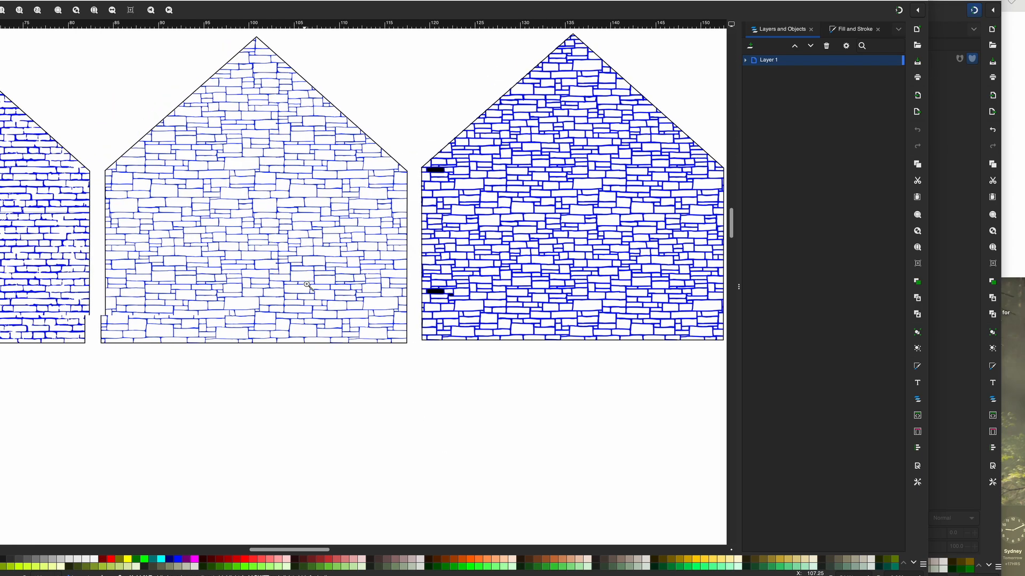
left_click(265, 97, "shift")
left_click(265, 97, "shift")
left_click(268, 99, "shift")
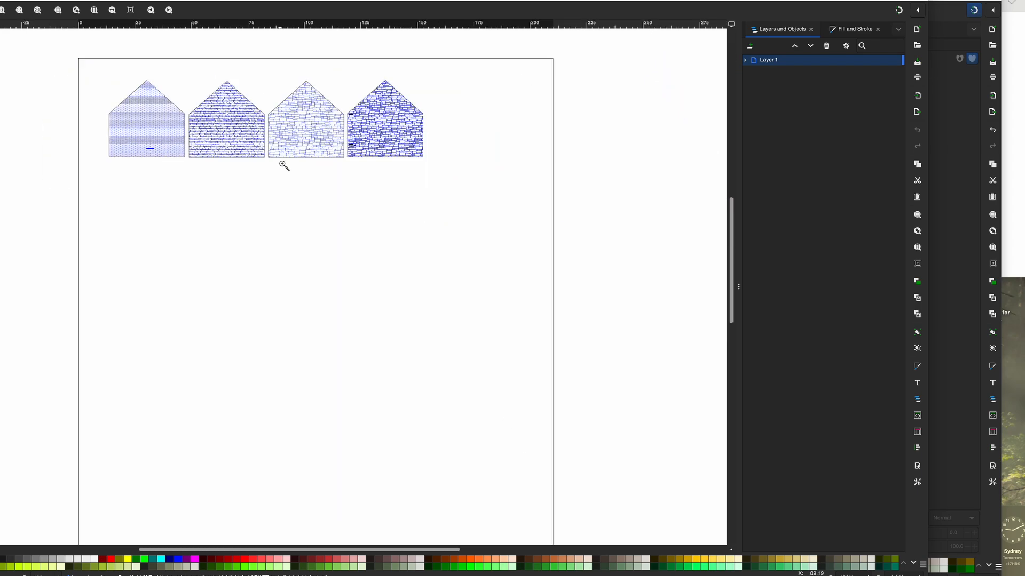
scroll(283, 160, "up", 5)
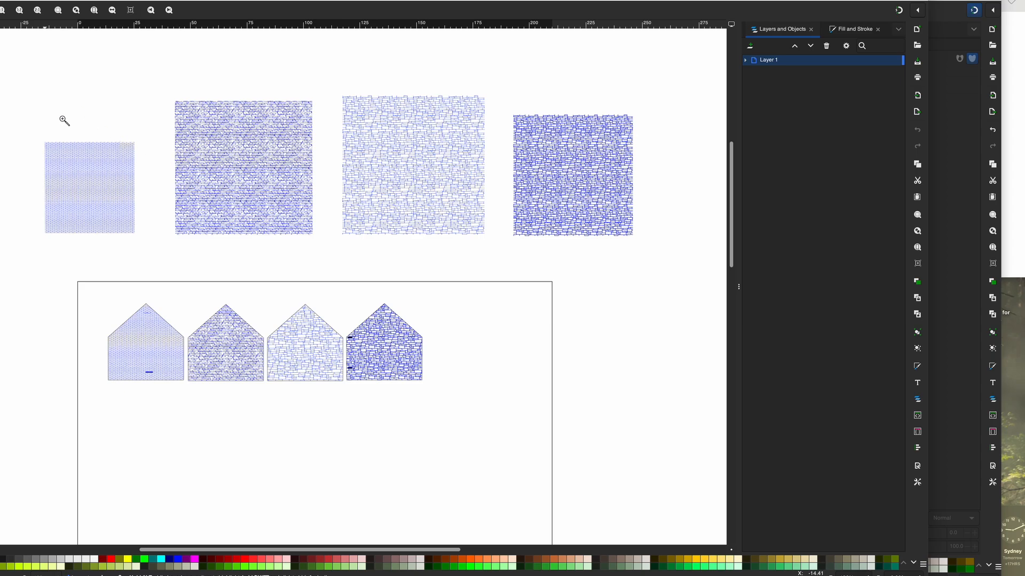
key("s")
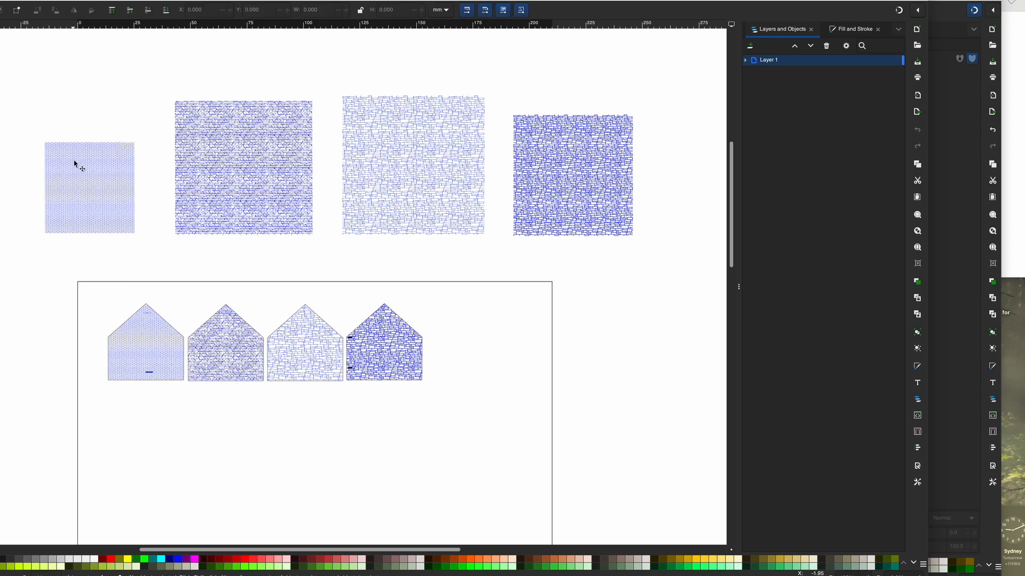
left_click(75, 163)
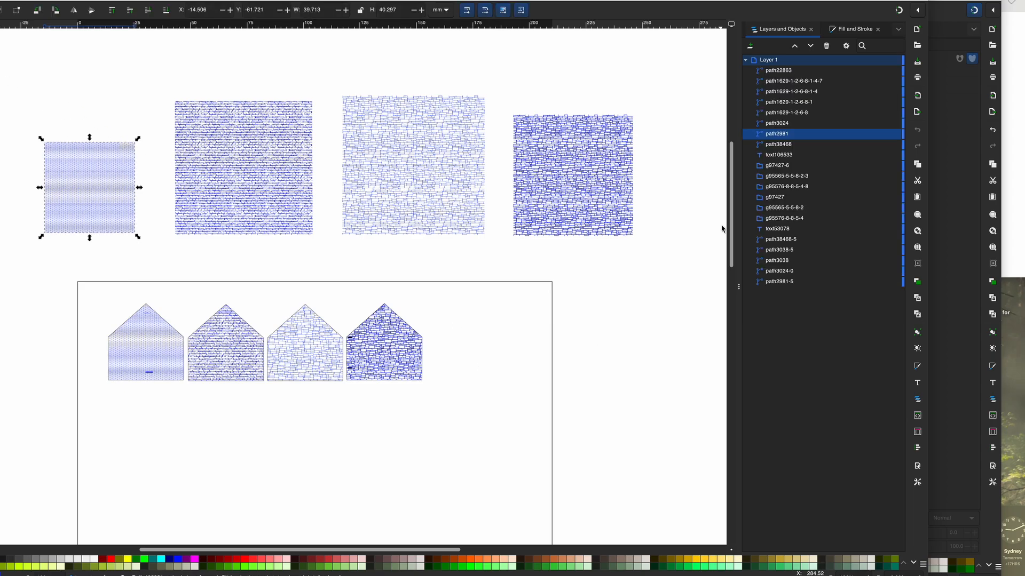
Step: Return to the stone wall drawing and view the finished gable alongside the stone pattern panels
left_click(949, 157)
scroll(547, 251, "up", 3)
scroll(547, 248, "left", 2)
scroll(547, 249, "right", 2)
scroll(546, 249, "left", 1)
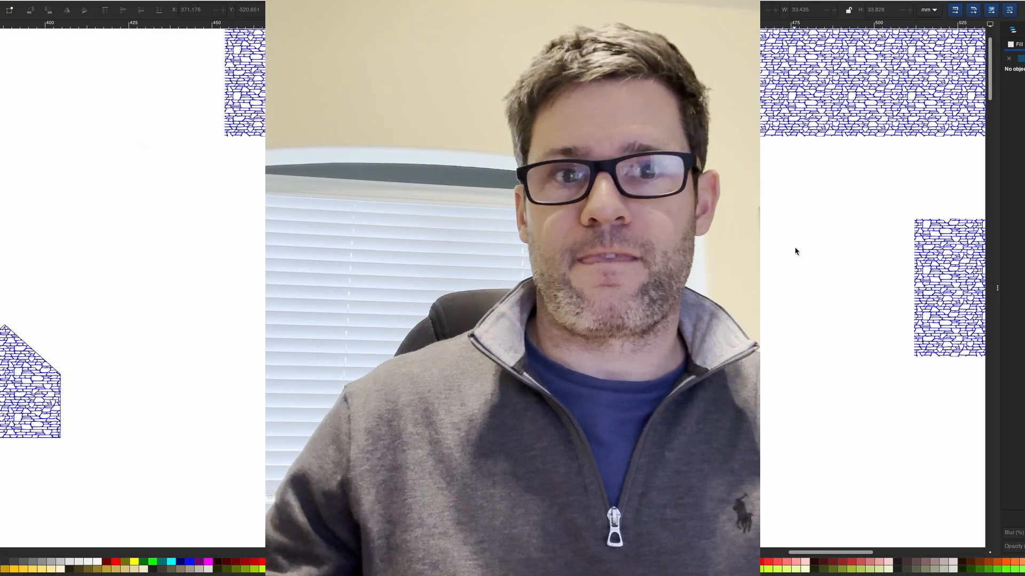